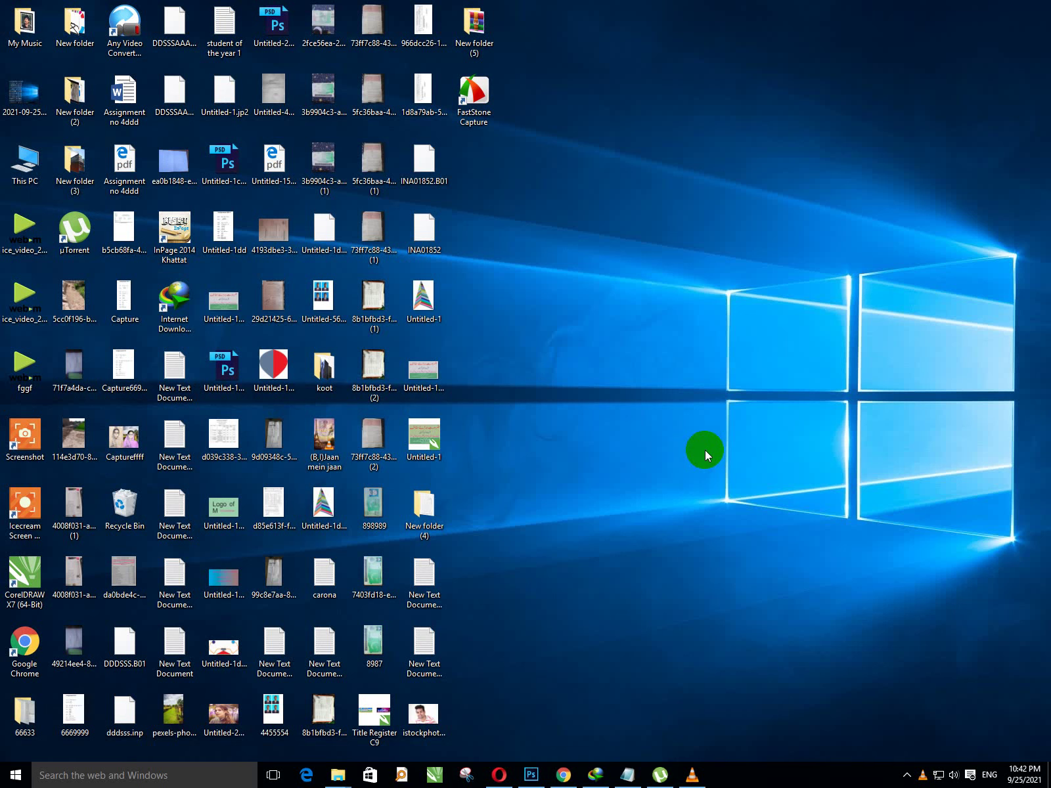
- Minimize Photoshop to the desktop, then switch back to the portrait window
click(530, 775)
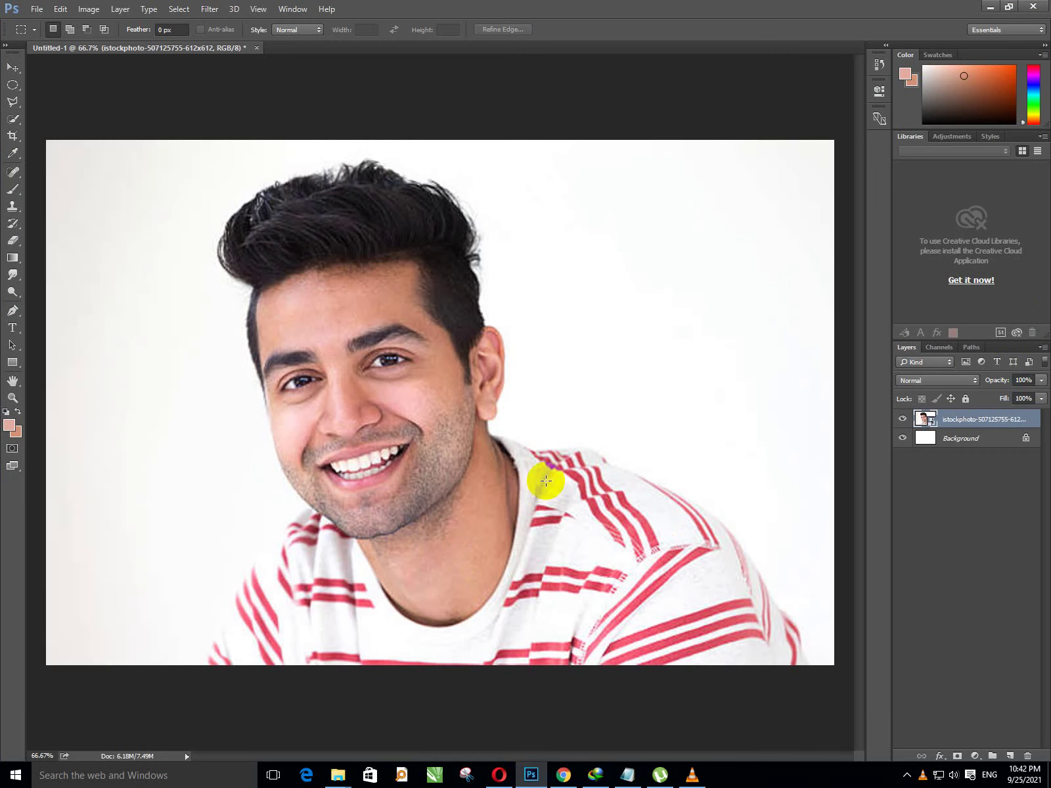
click(901, 438)
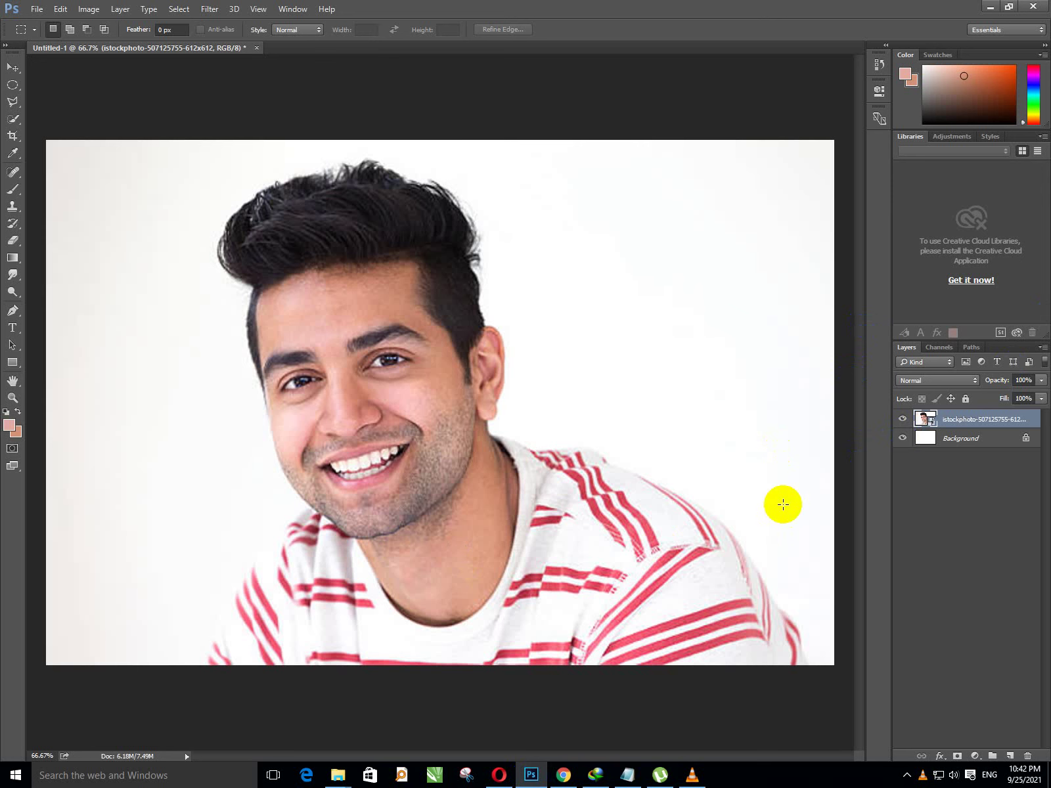
click(990, 7)
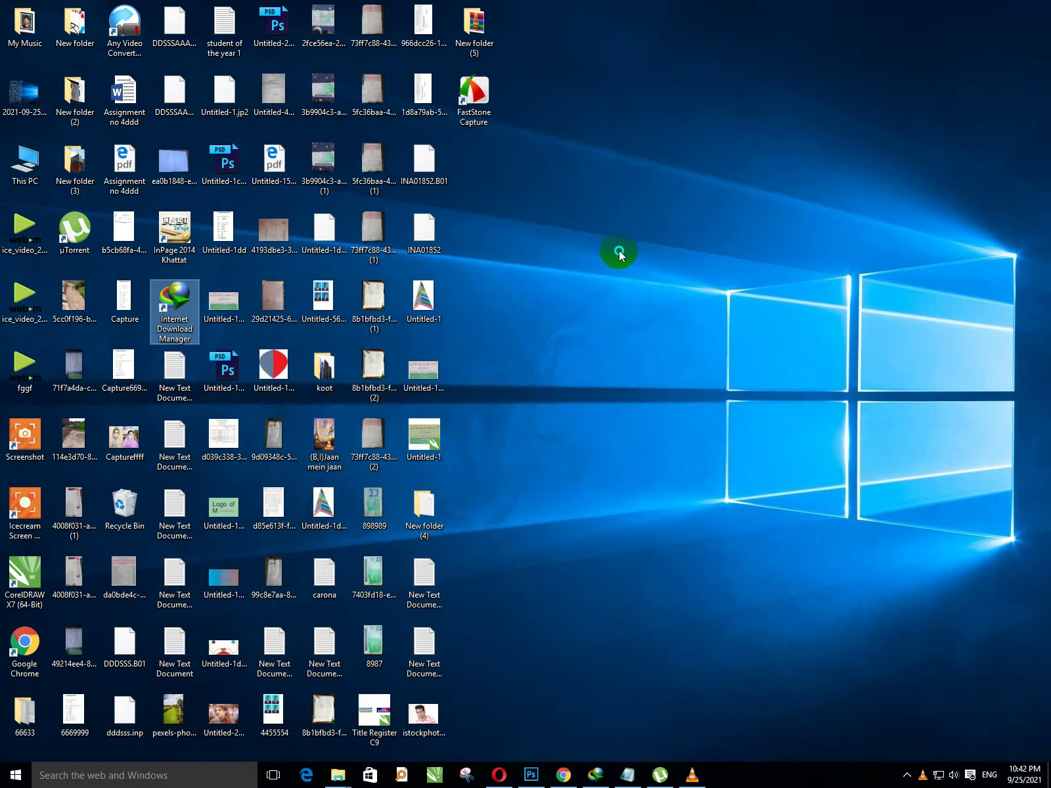
right_click(617, 251)
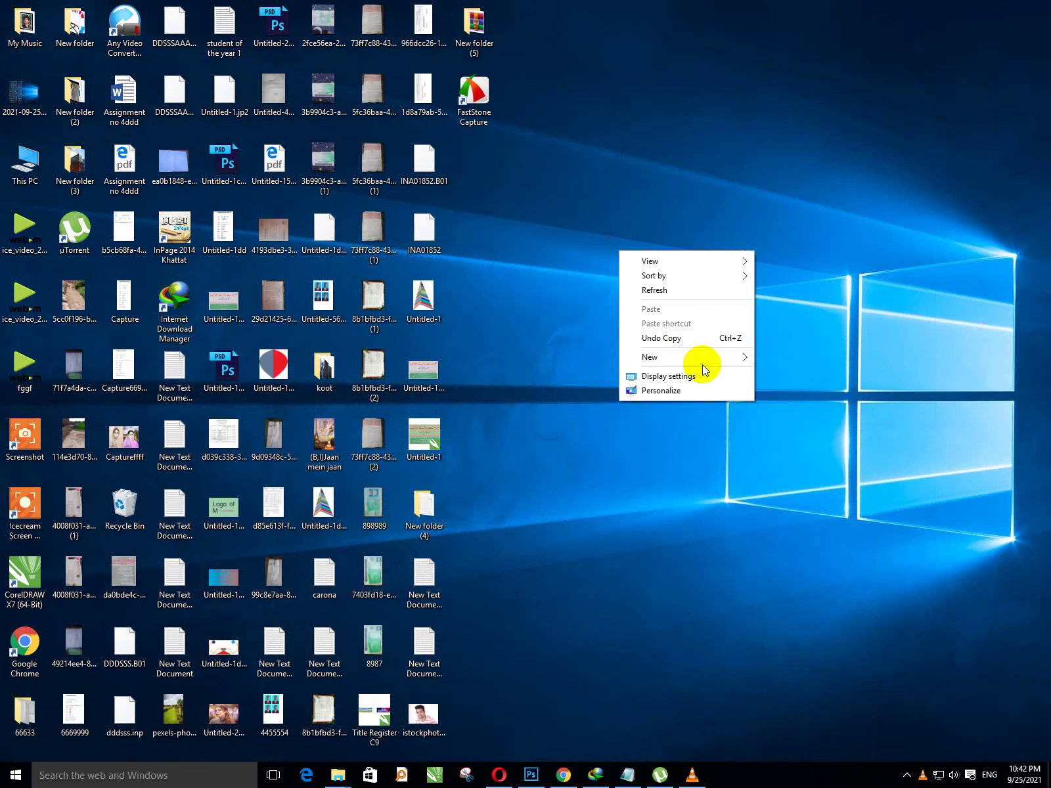
click(811, 301)
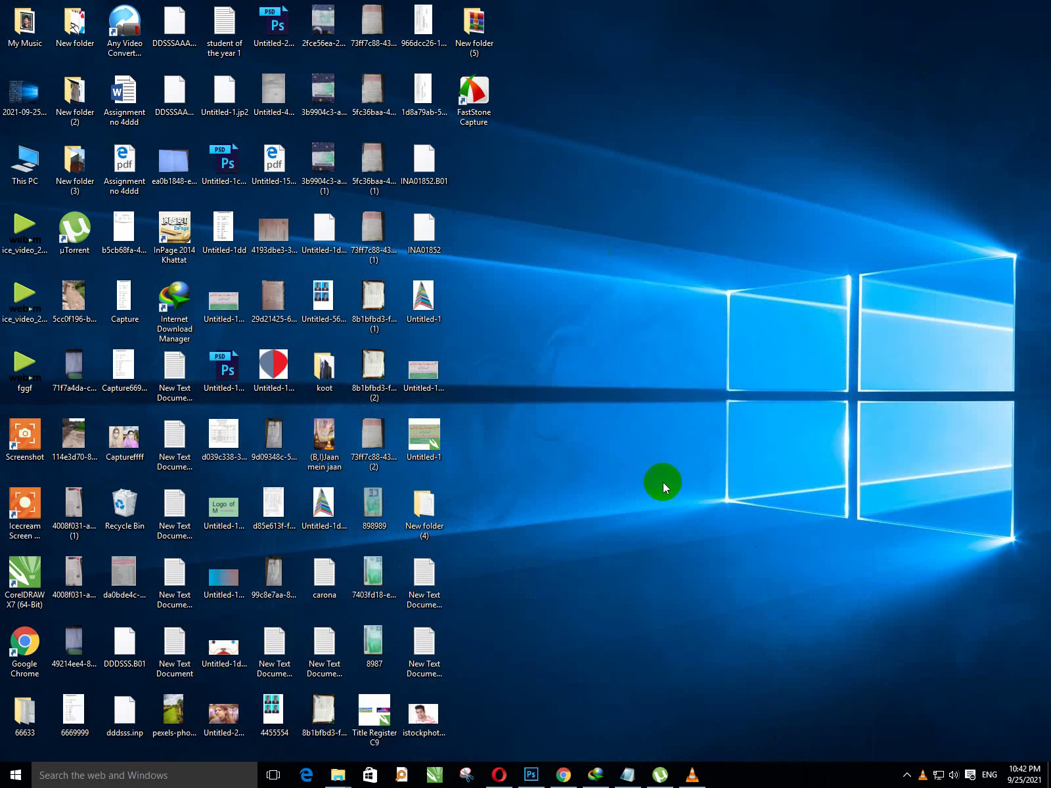
key(alt+Tab)
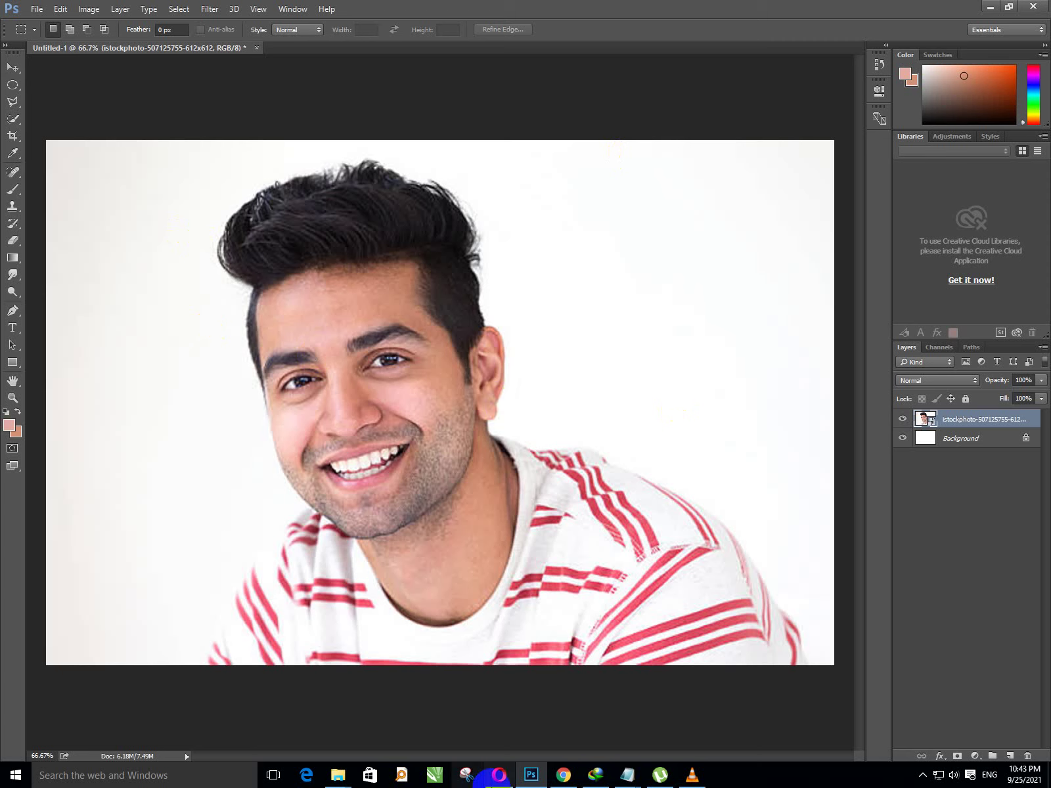
- Write the reminder 'Cotrol + j to dublicate layer' in Notepad
mouse_move(627, 775)
click(662, 713)
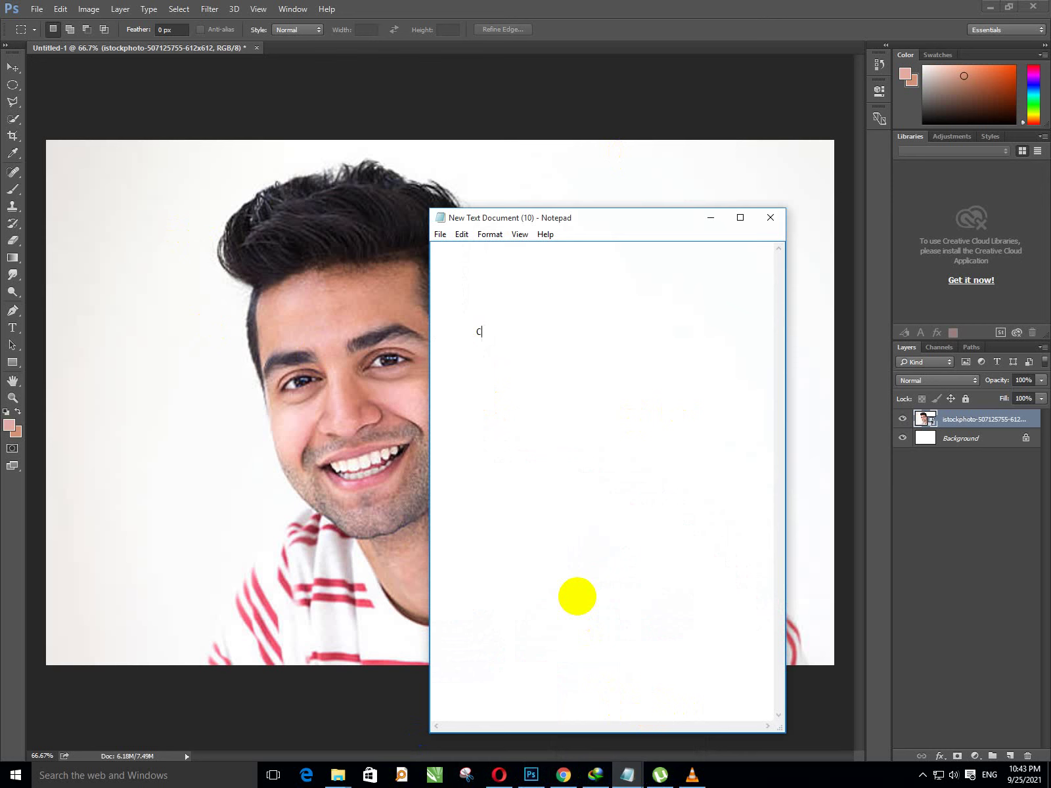
key(alt+Tab)
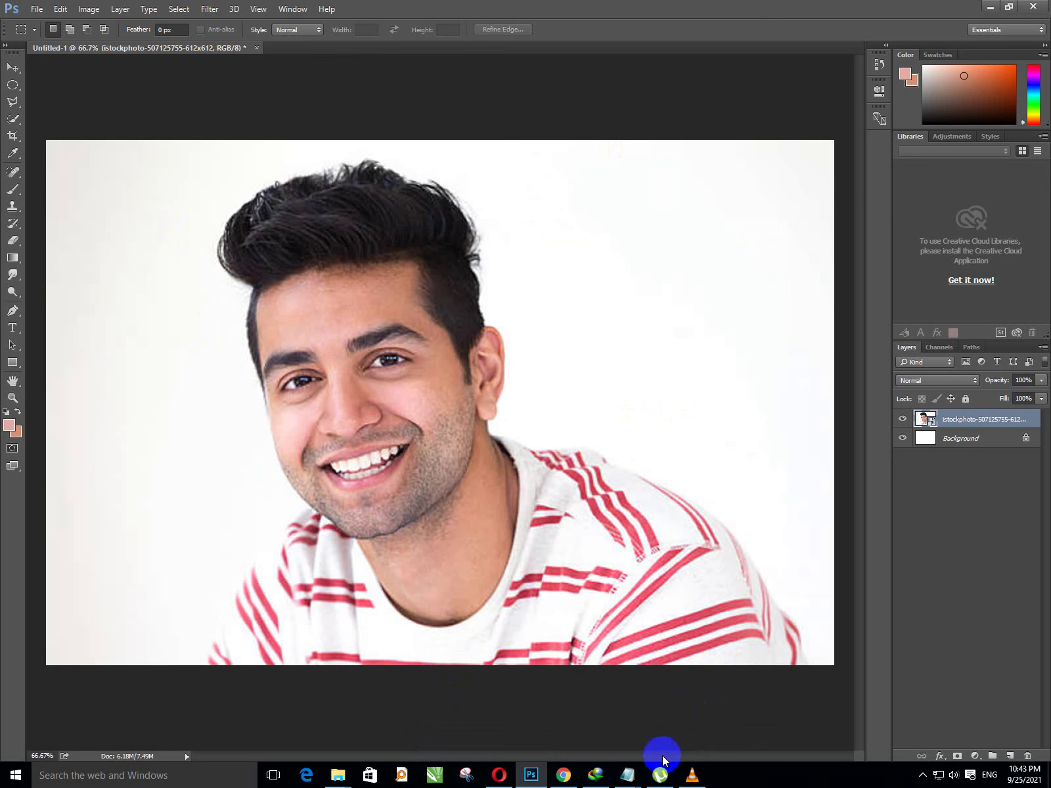
click(665, 731)
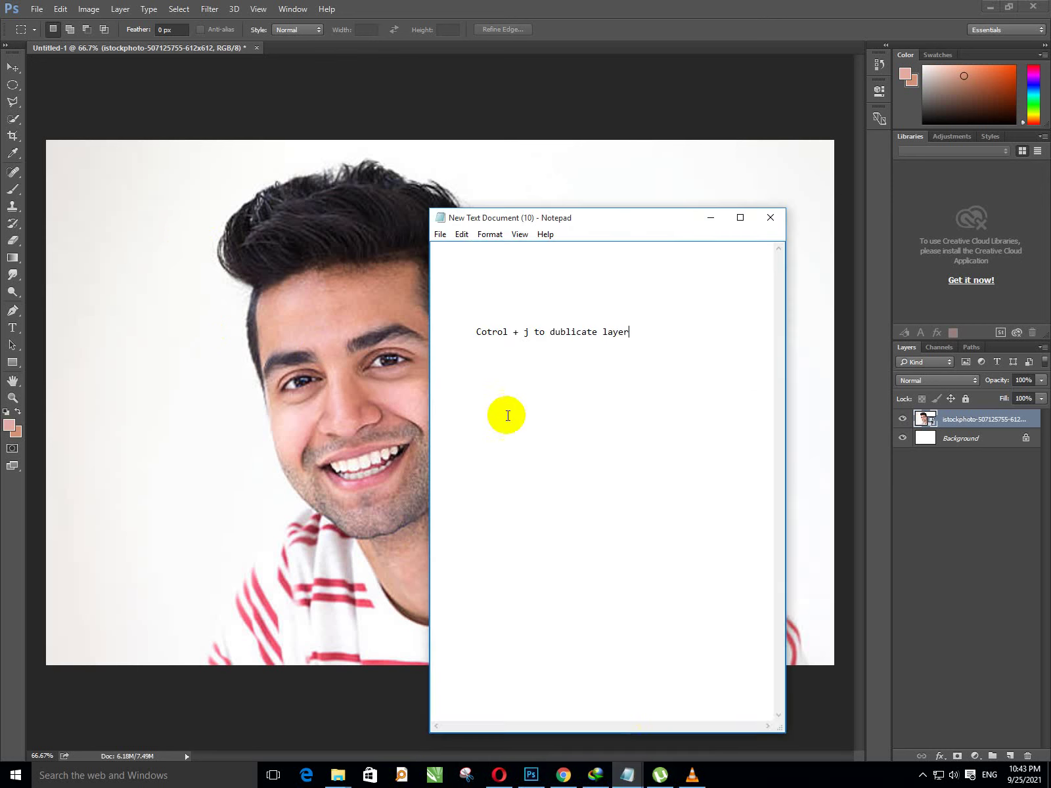
drag(629, 332, 476, 332)
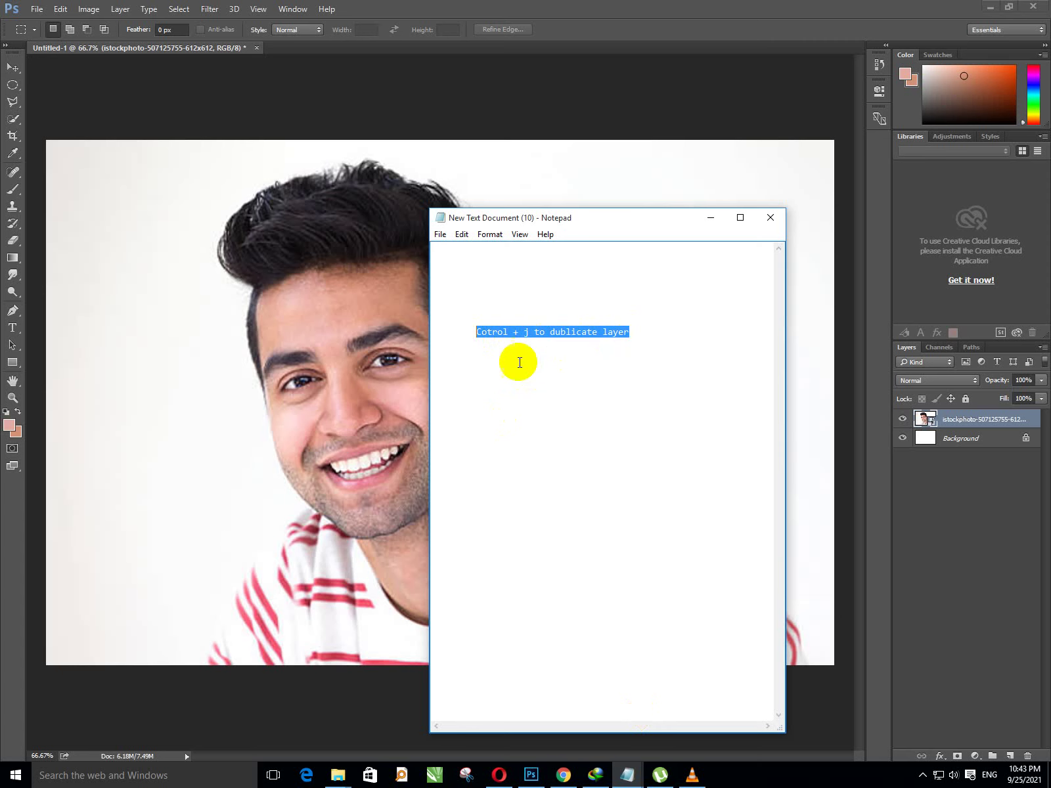
drag(630, 332, 476, 332)
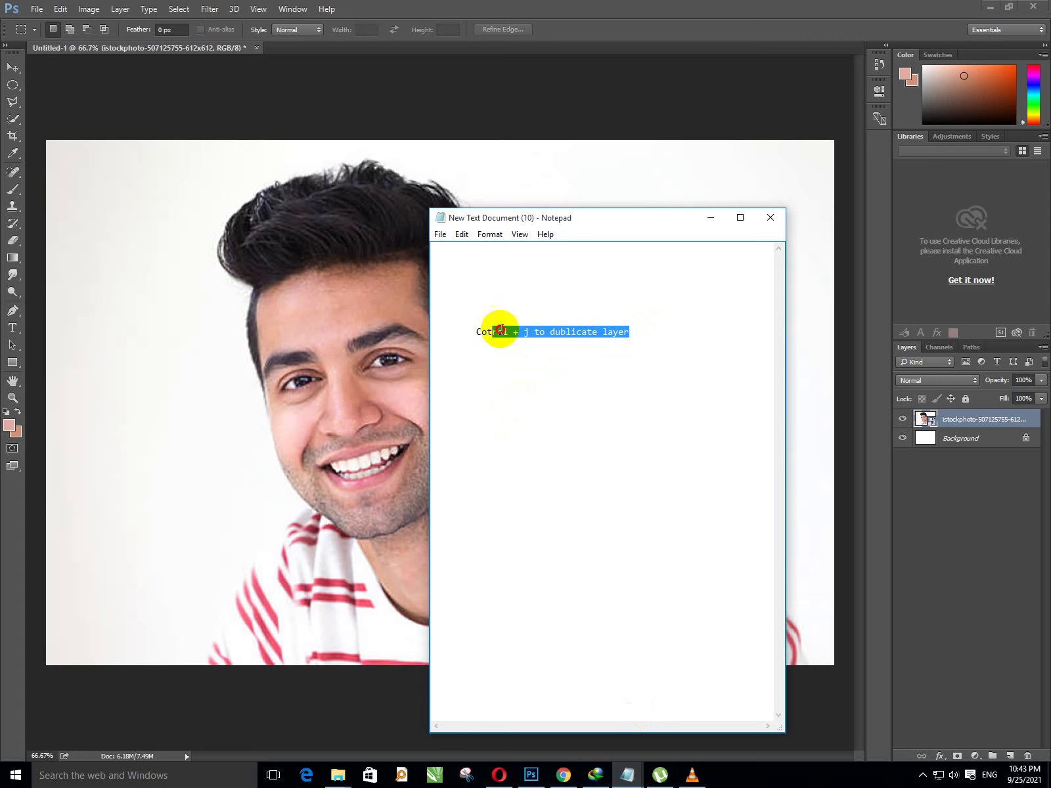
- Hide Notepad, duplicate the portrait layer with Ctrl+J, and zoom in
click(703, 221)
key(ctrl+j)
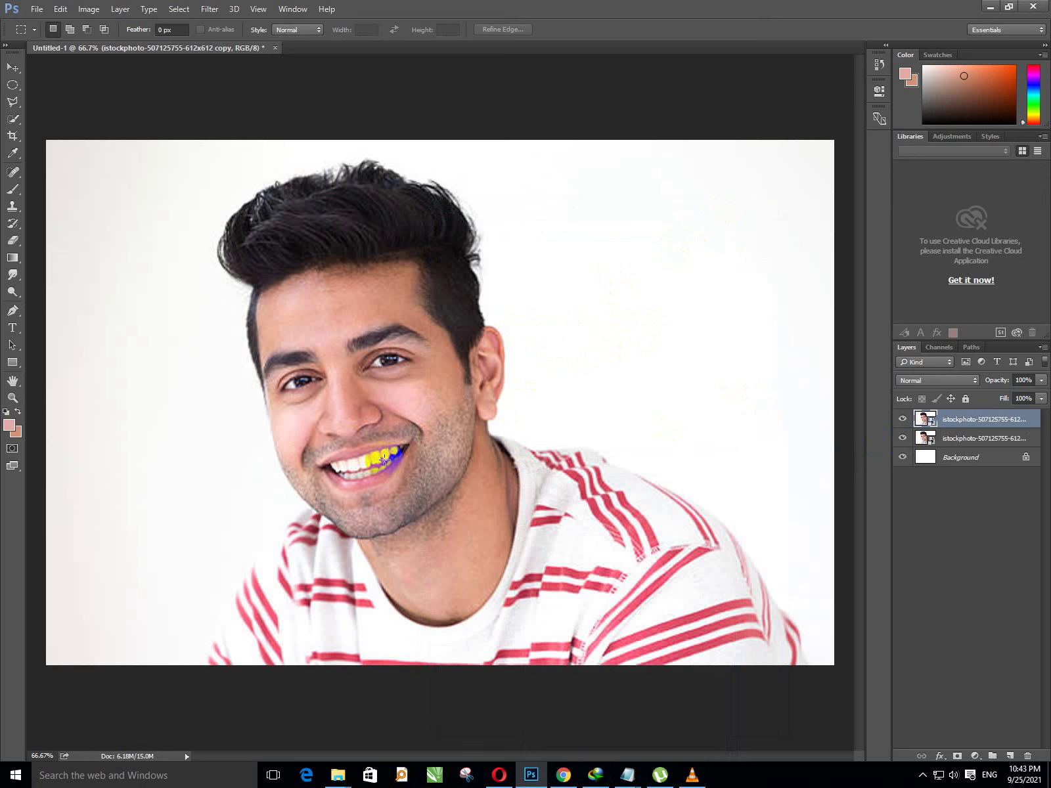
scroll(384, 459, up, 1)
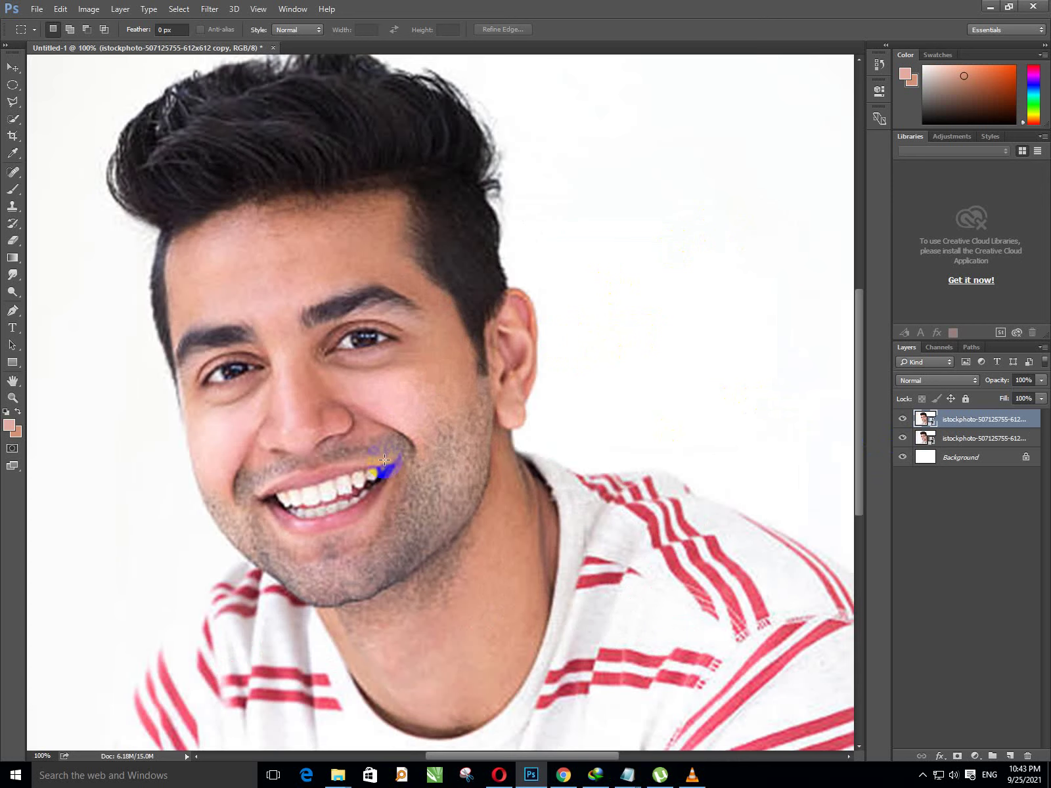
- Add the line 'color pick with i' to the Notepad note and minimize it
click(628, 779)
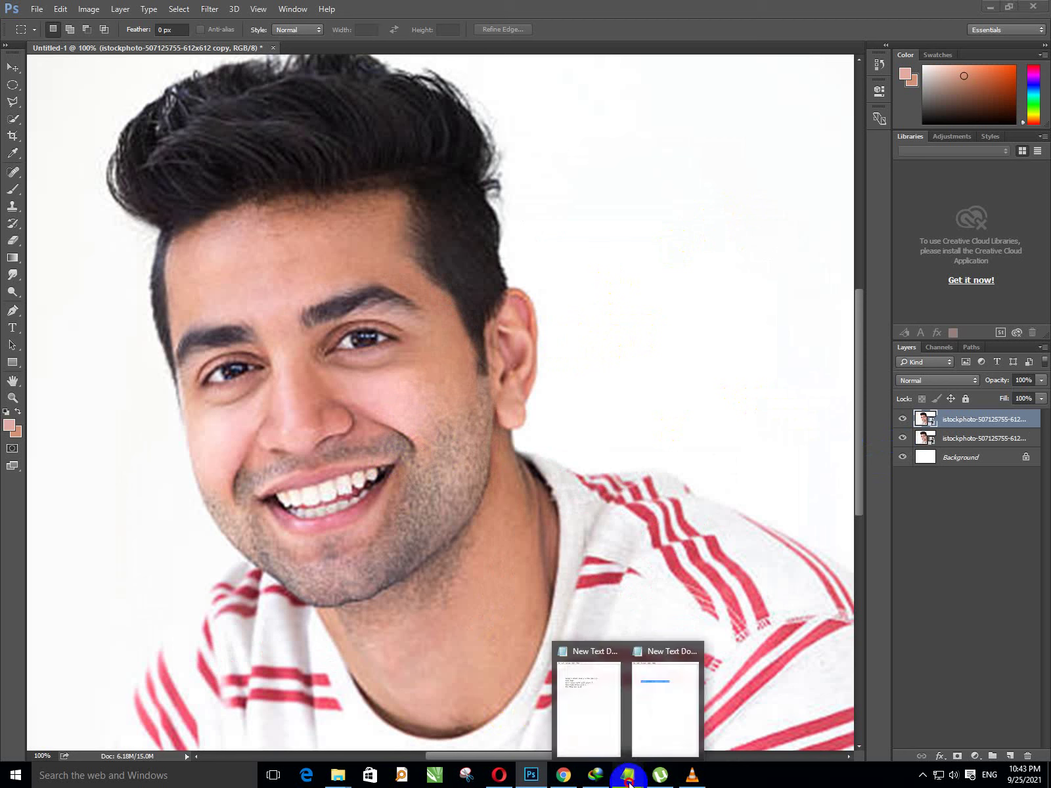
click(654, 745)
click(658, 340)
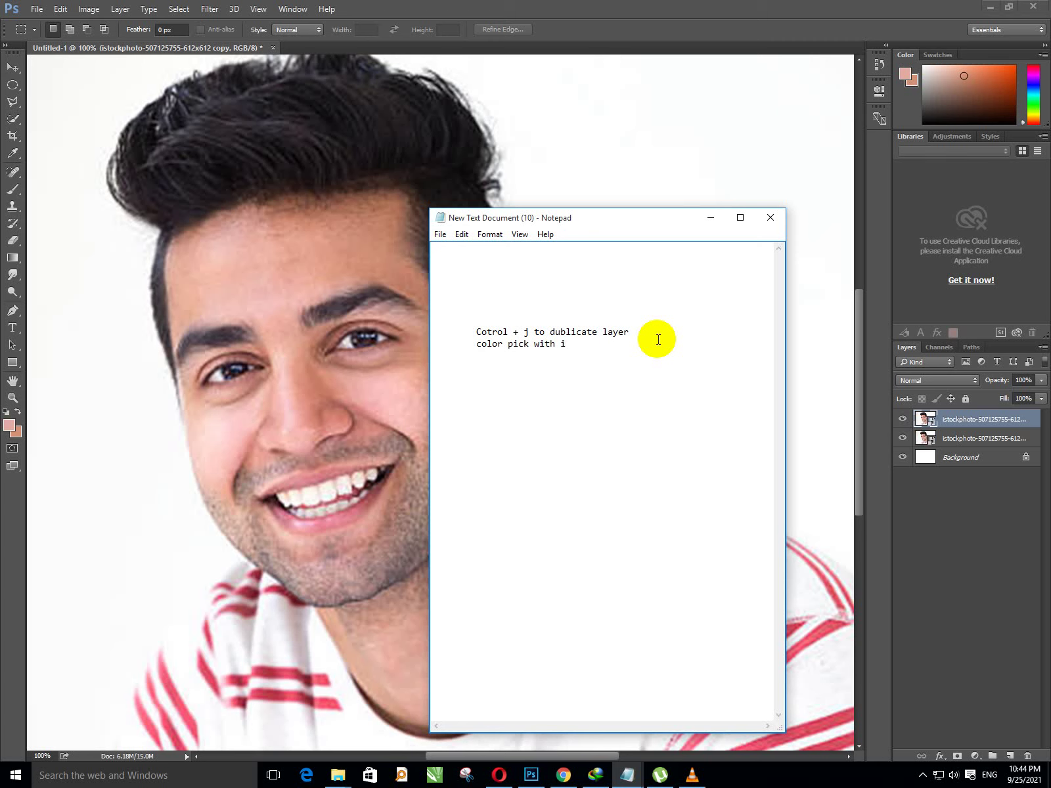
click(710, 218)
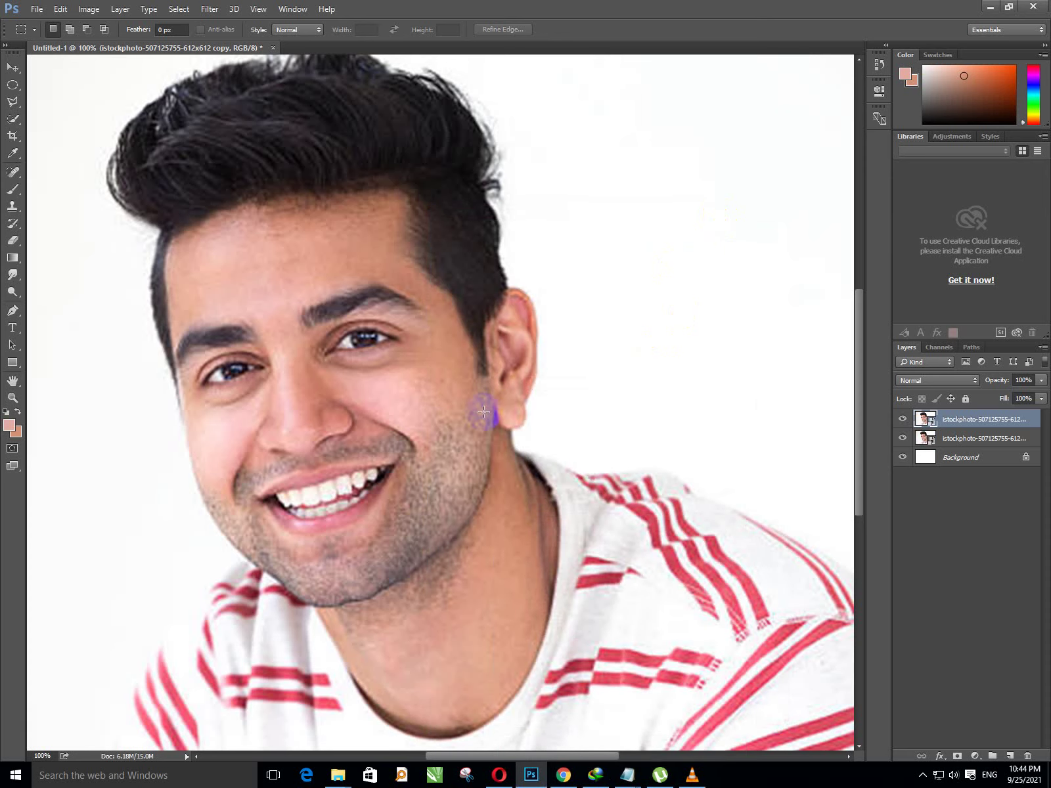
- Sample the cheek skin tone as the foreground colour, then bring Notepad forward
key(i)
click(428, 394)
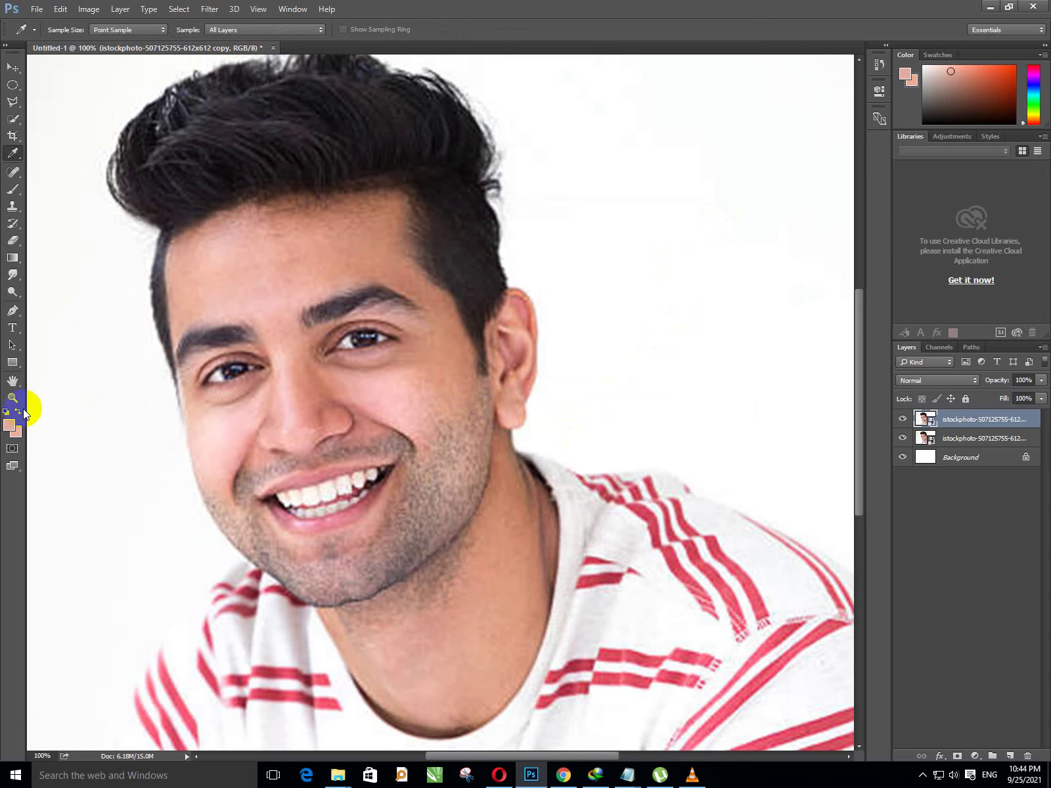
key(d)
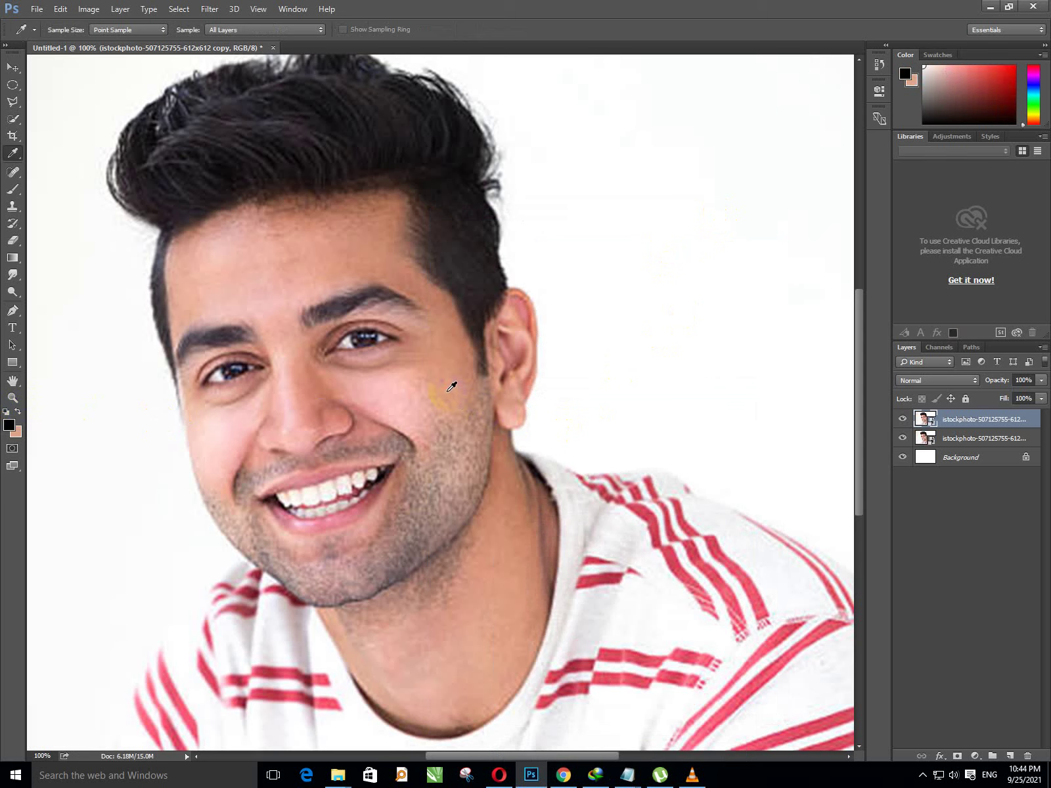
click(18, 412)
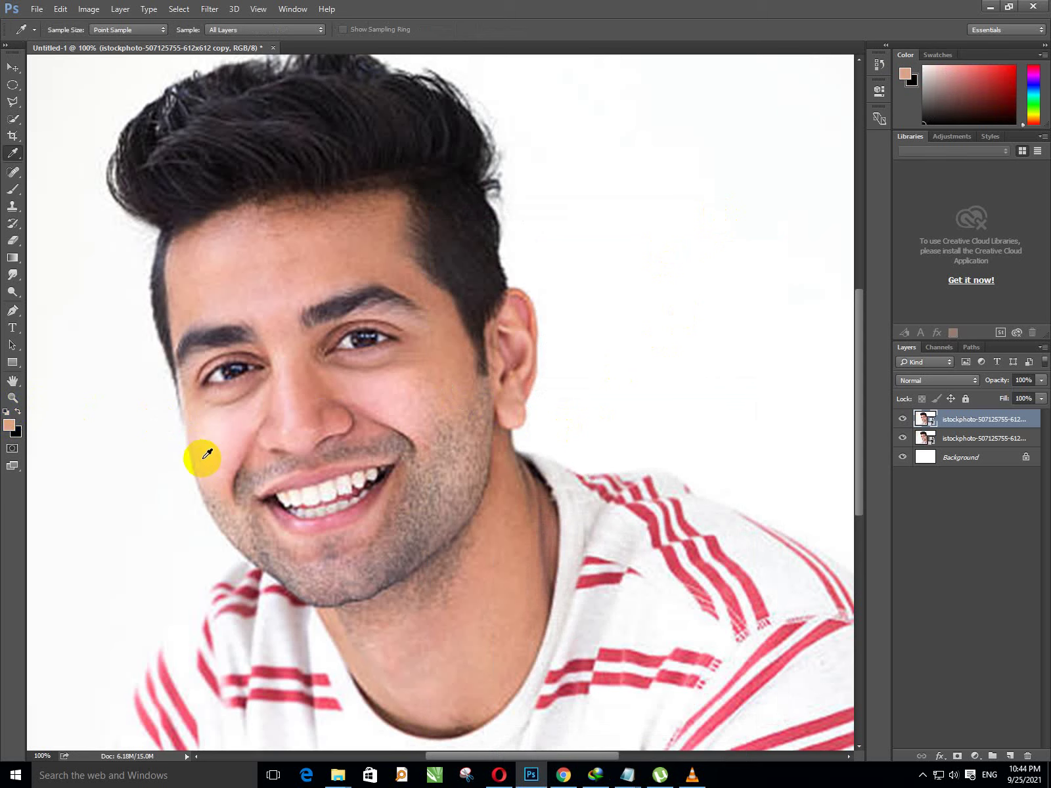
click(627, 775)
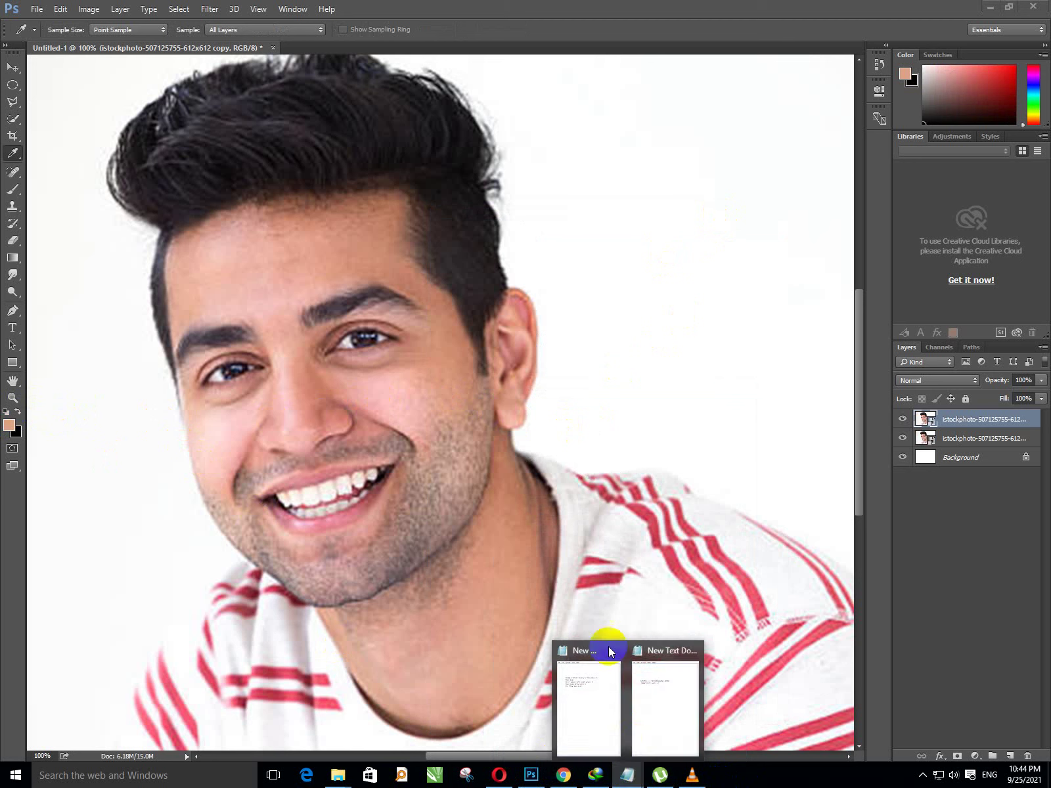
click(662, 685)
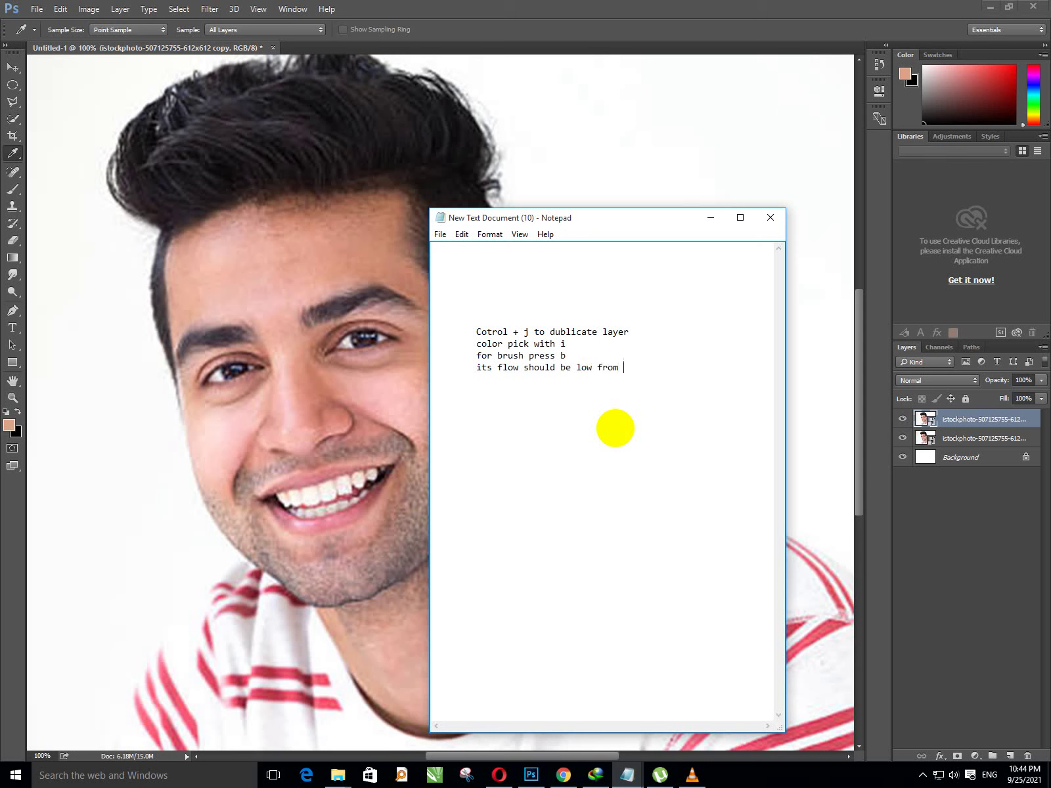
- Minimize Notepad after adding the 'for brush press b' and flow lines
click(710, 218)
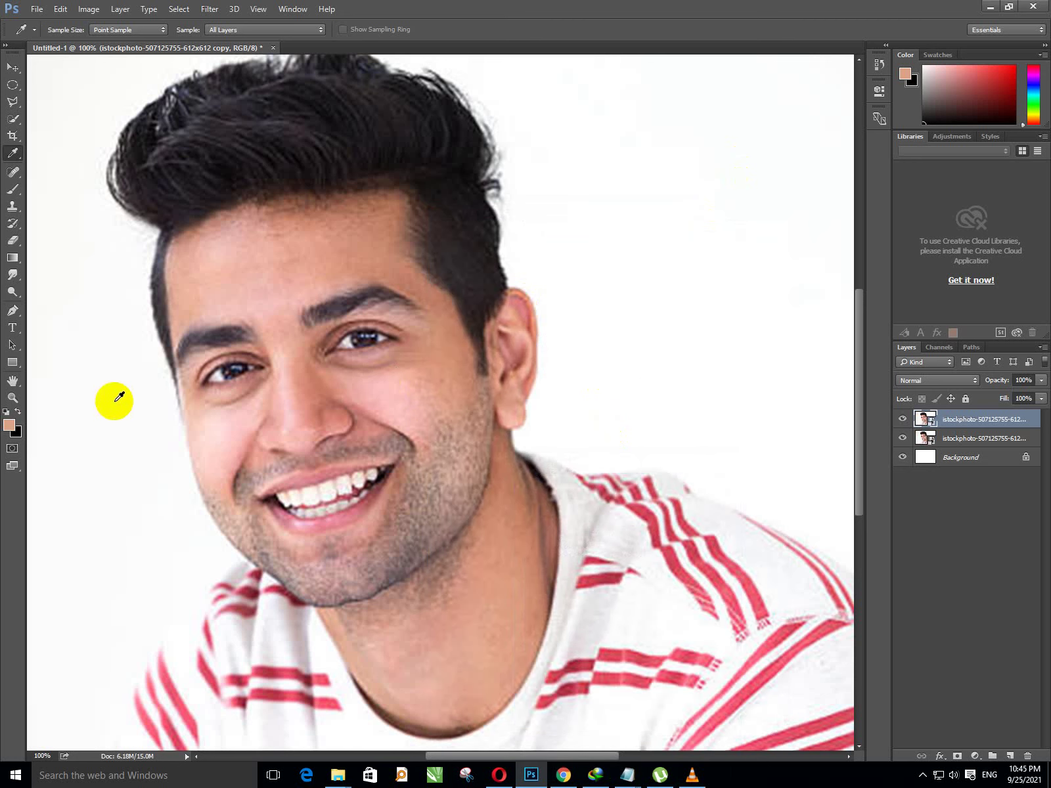
- Take the Brush tool and rasterize the duplicated portrait layer
key(b)
click(427, 399)
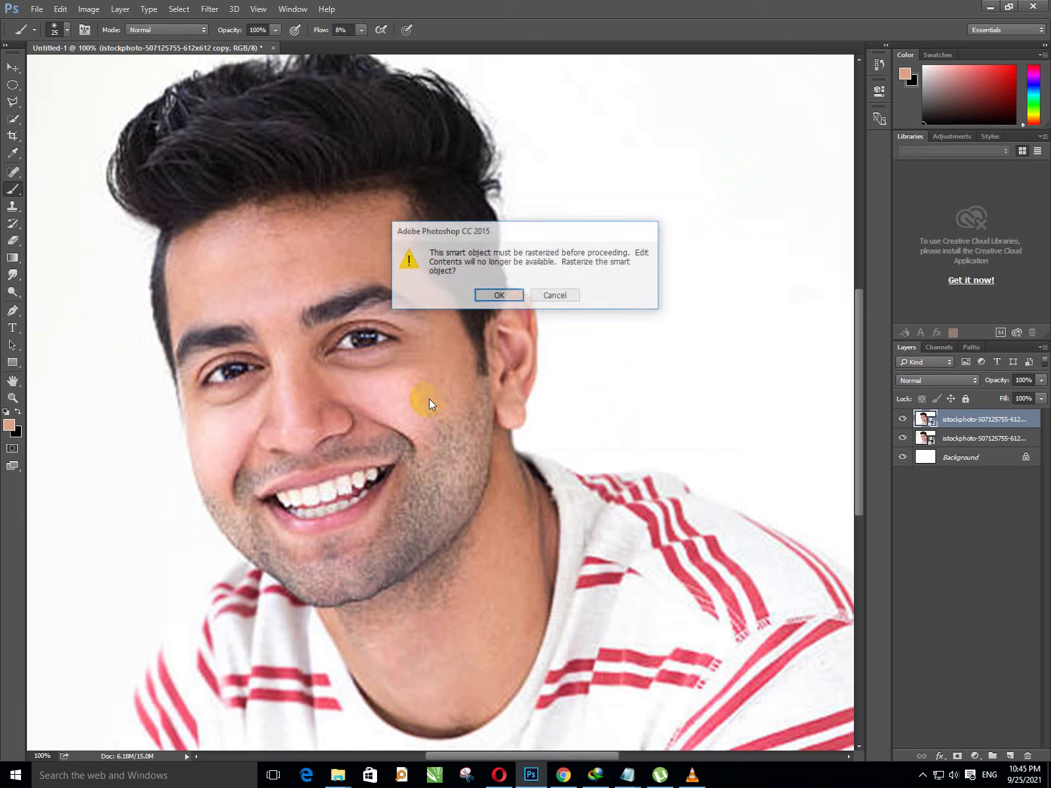
click(499, 297)
- Set the brush flow to 8% and pick the soft round brush preset
click(348, 32)
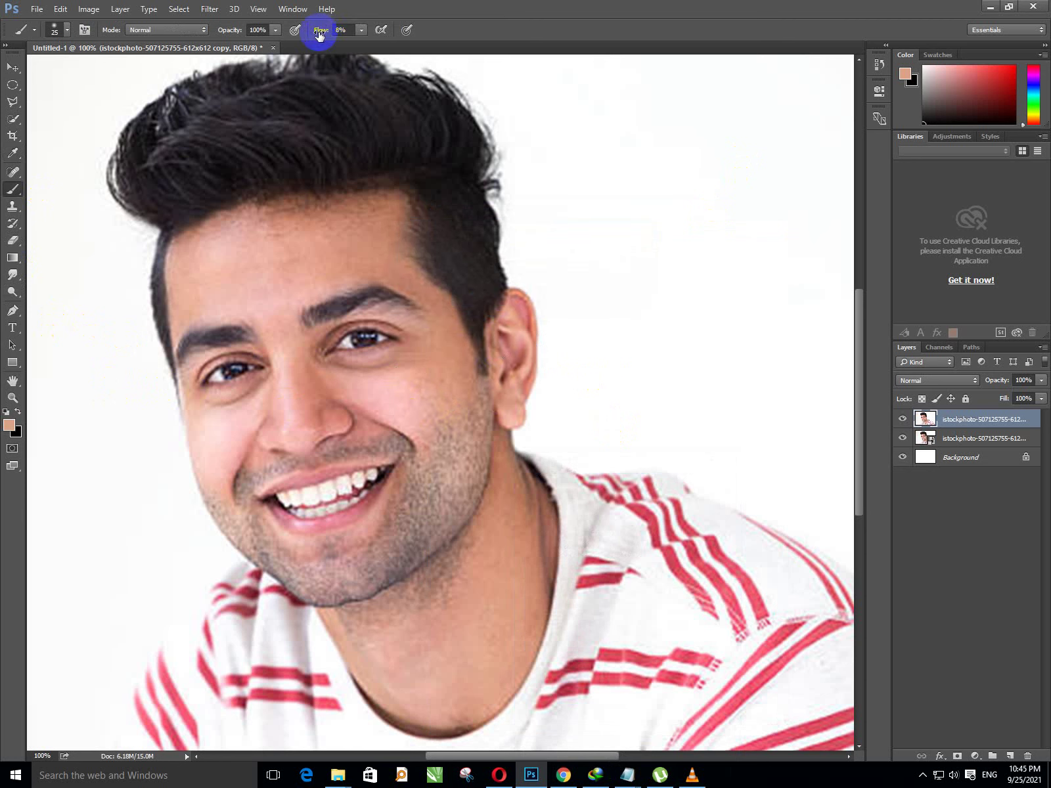
click(320, 33)
click(361, 30)
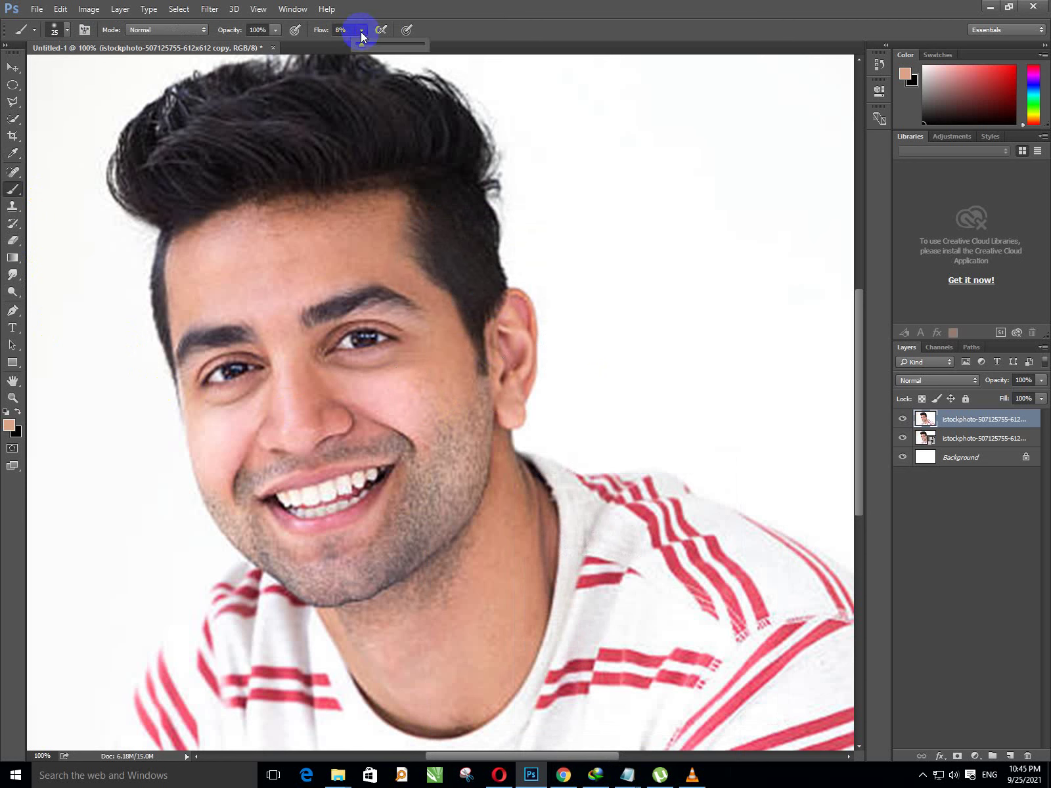
click(361, 31)
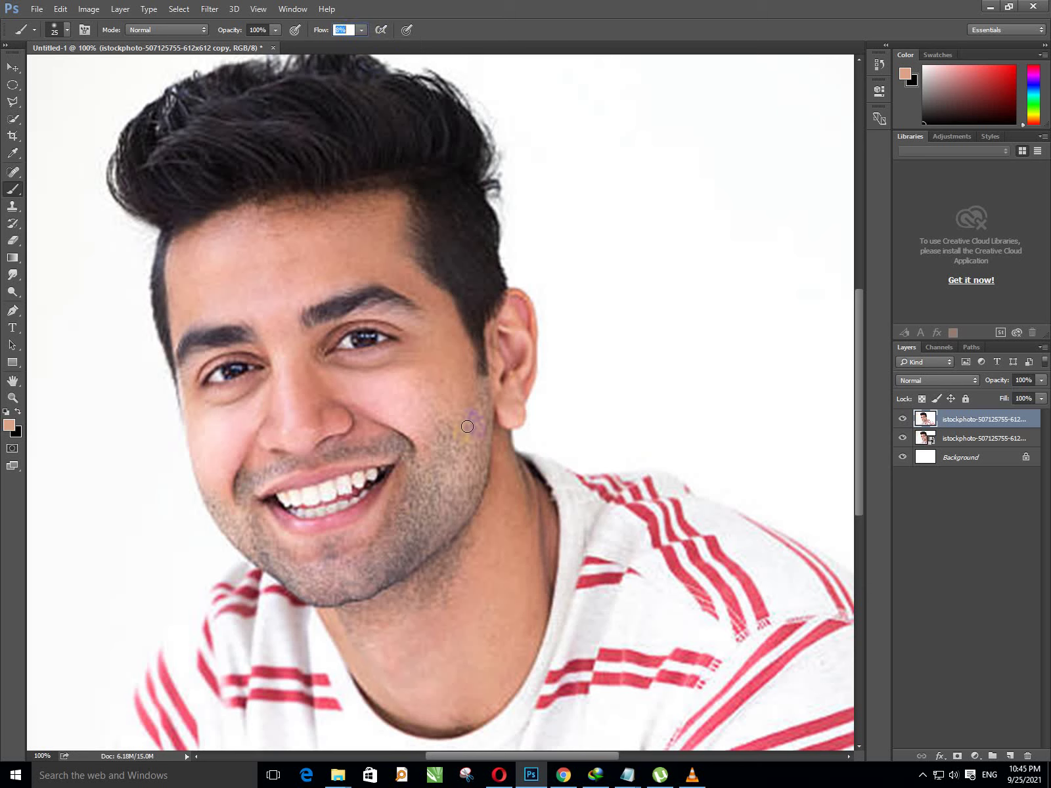
click(67, 29)
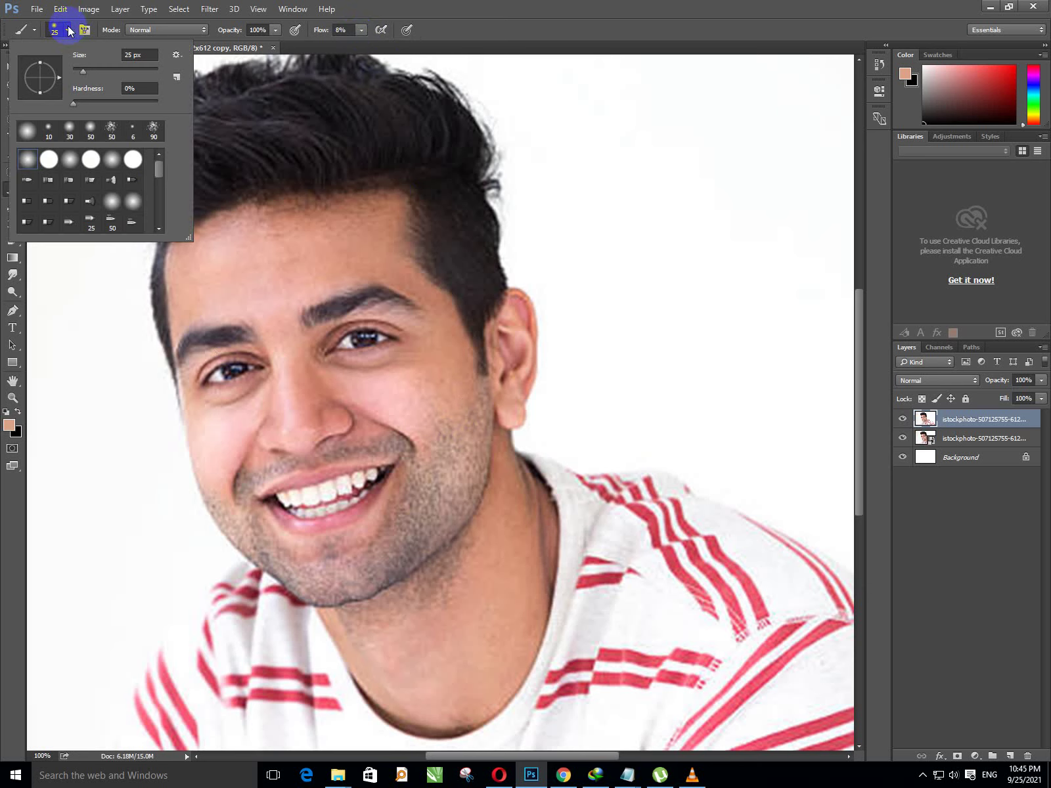
click(24, 162)
- Enlarge the brush to 57 px and paint skin tone over cheek, jaw and chin stubble
drag(98, 72, 103, 70)
click(453, 436)
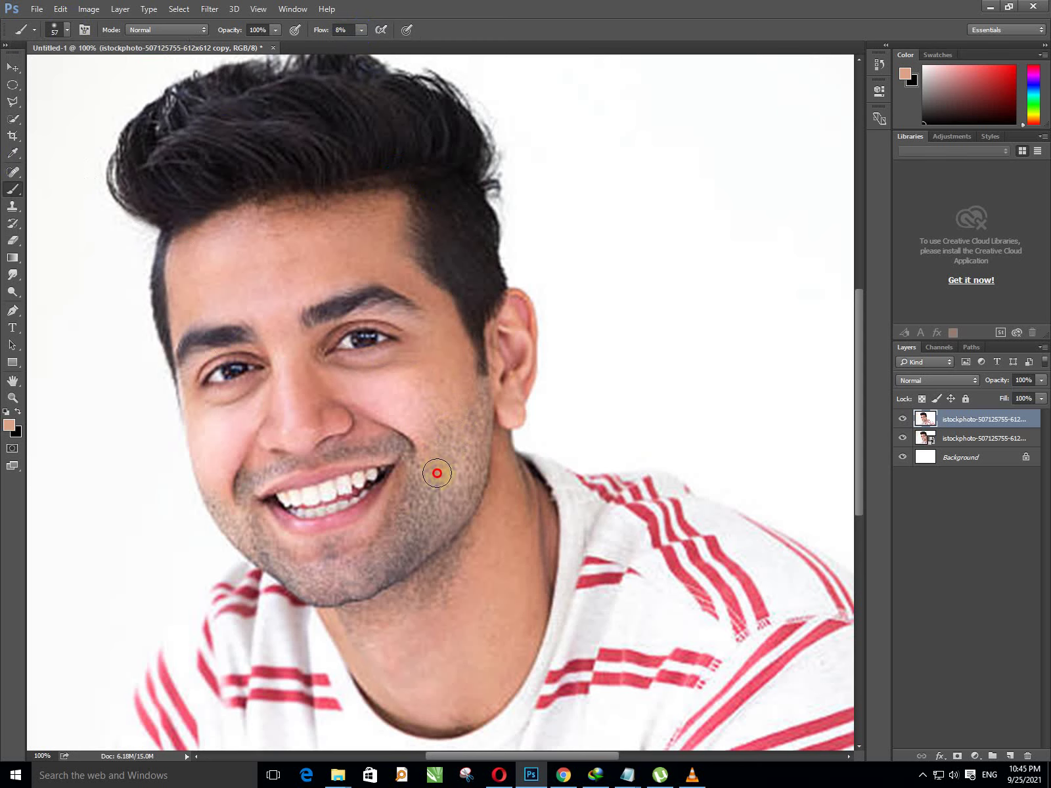
mouse_move(468, 429)
mouse_down()
mouse_move(439, 462)
mouse_move(429, 451)
mouse_move(462, 457)
mouse_move(435, 511)
mouse_move(469, 481)
mouse_move(438, 514)
mouse_move(413, 521)
mouse_move(423, 469)
mouse_move(401, 512)
mouse_move(454, 469)
mouse_move(427, 459)
mouse_move(486, 415)
mouse_move(467, 502)
mouse_move(438, 541)
mouse_move(359, 577)
mouse_move(382, 566)
mouse_move(370, 587)
mouse_move(409, 552)
mouse_move(390, 516)
mouse_move(347, 565)
mouse_move(375, 545)
mouse_move(311, 593)
mouse_move(357, 561)
mouse_move(312, 567)
mouse_move(326, 547)
mouse_move(323, 573)
mouse_move(352, 582)
mouse_move(328, 588)
mouse_move(298, 578)
mouse_move(249, 533)
mouse_move(225, 535)
mouse_move(191, 472)
mouse_move(300, 594)
mouse_up()
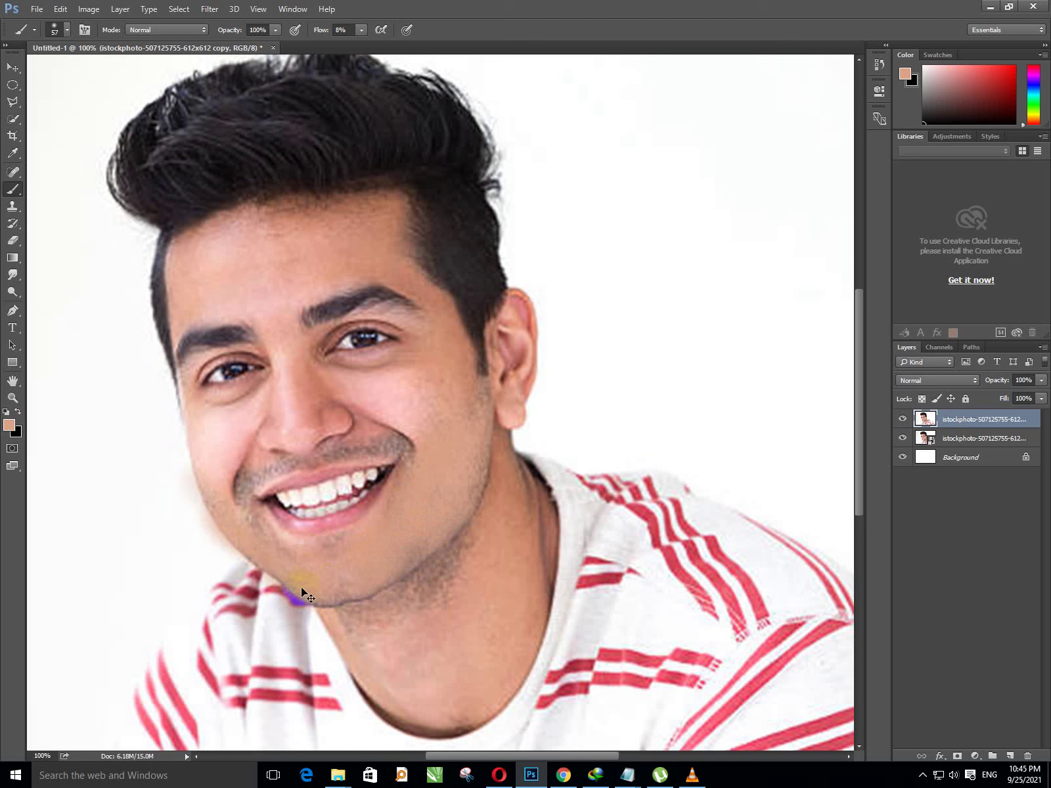
drag(321, 644, 269, 579)
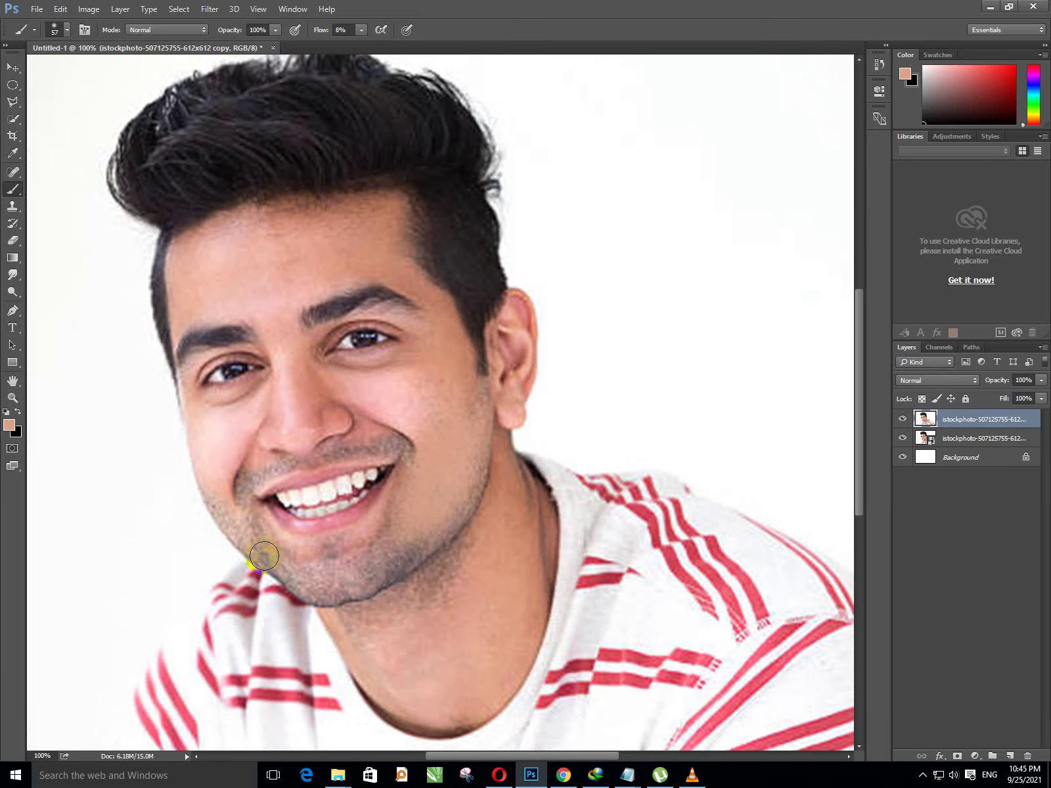
mouse_move(385, 557)
mouse_down()
mouse_move(403, 547)
mouse_move(352, 575)
mouse_move(453, 521)
mouse_move(441, 530)
mouse_move(471, 457)
mouse_move(471, 475)
mouse_move(452, 429)
mouse_move(423, 446)
mouse_move(394, 509)
mouse_move(399, 500)
mouse_move(354, 556)
mouse_move(307, 575)
mouse_move(357, 577)
mouse_move(312, 577)
mouse_move(355, 588)
mouse_move(403, 558)
mouse_move(375, 535)
mouse_move(315, 557)
mouse_move(349, 542)
mouse_move(315, 572)
mouse_move(326, 594)
mouse_move(340, 587)
mouse_move(276, 544)
mouse_move(289, 577)
mouse_move(214, 506)
mouse_move(258, 556)
mouse_move(369, 599)
mouse_move(312, 563)
mouse_move(350, 553)
mouse_move(307, 556)
mouse_move(340, 547)
mouse_move(274, 539)
mouse_move(296, 557)
mouse_move(345, 546)
mouse_move(427, 473)
mouse_up()
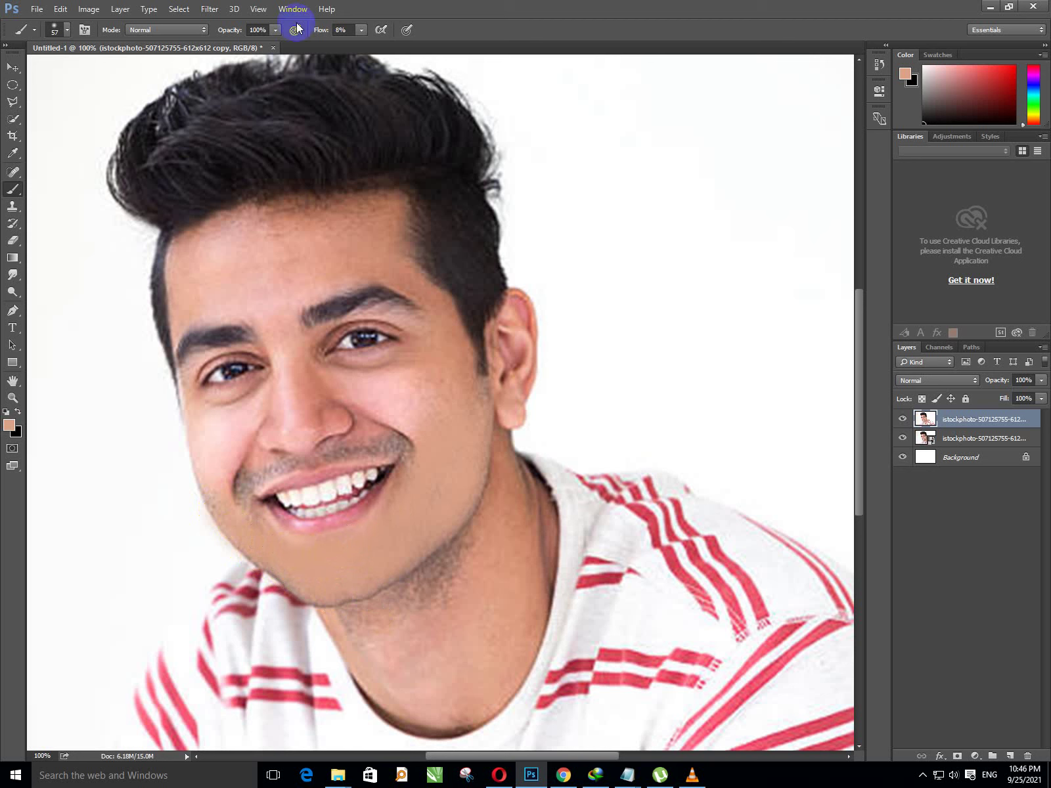
click(11, 190)
- Shrink the brush to 29 px
click(59, 30)
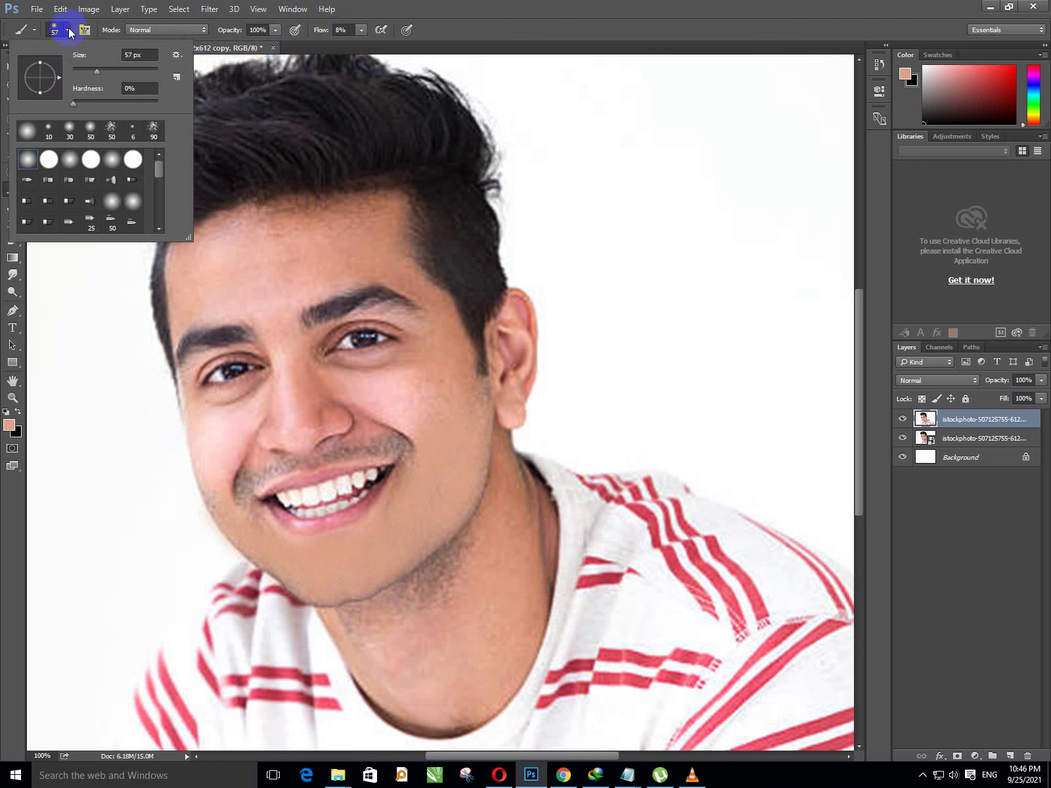
drag(97, 69, 86, 69)
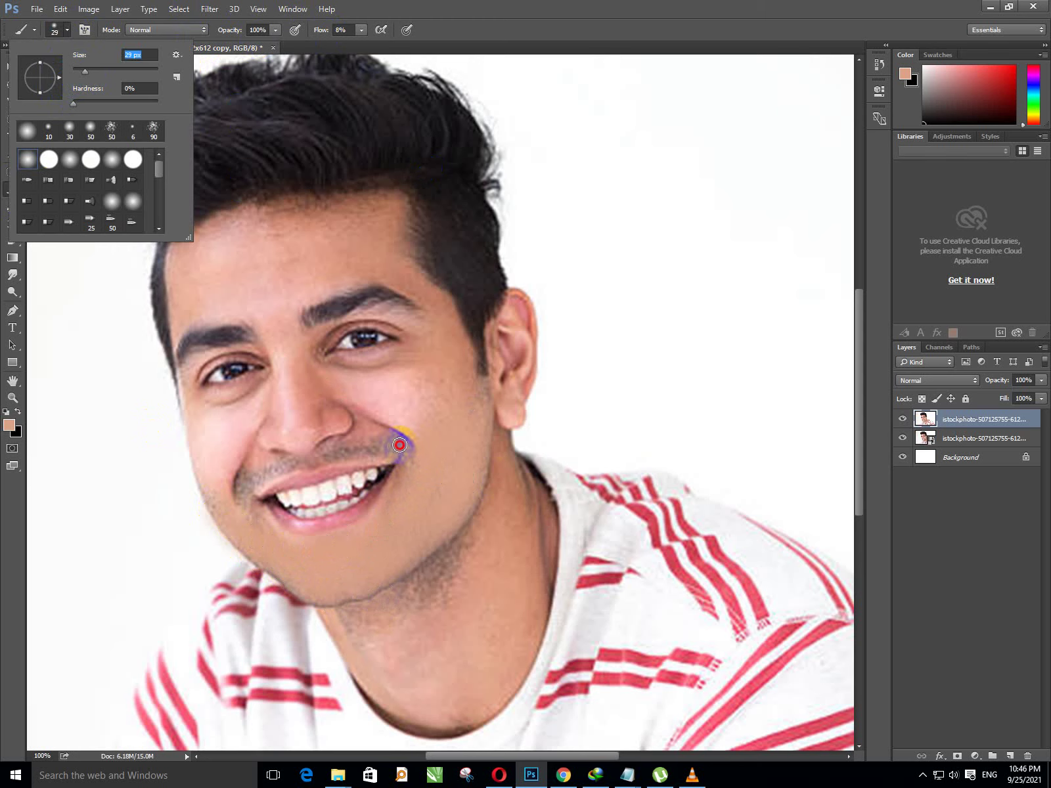
click(376, 448)
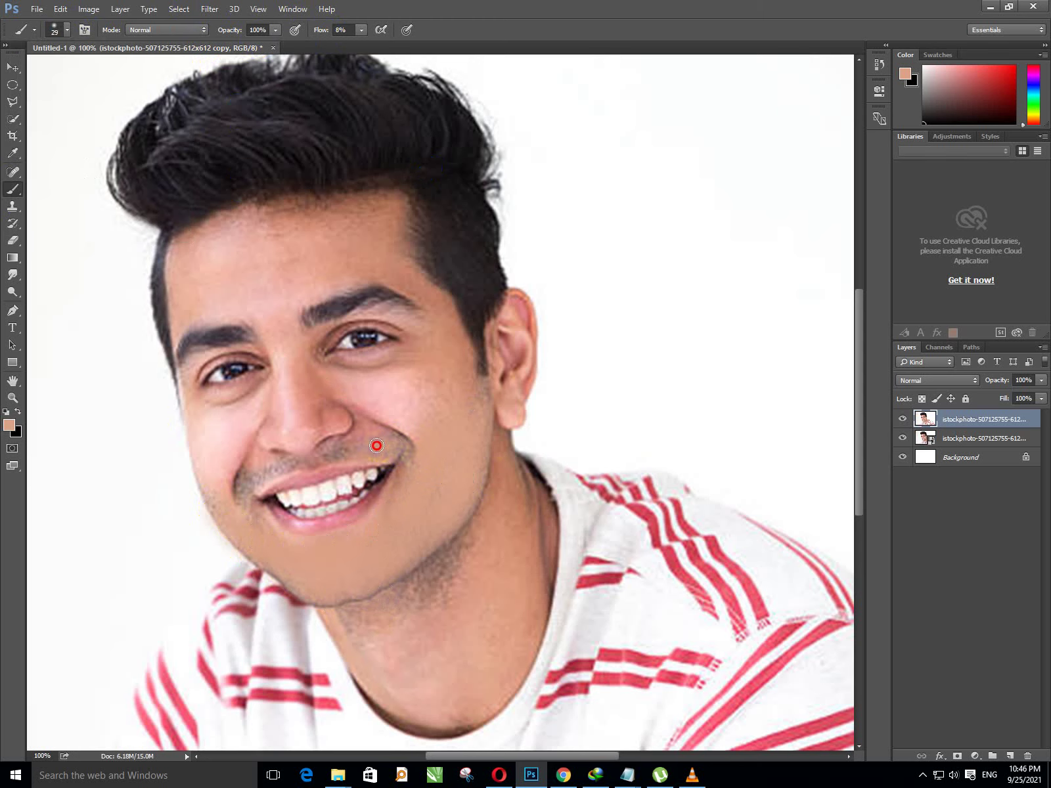
- Paint skin tone over the upper lip, mouth corners, cheeks and jawline stubble
mouse_move(376, 446)
mouse_down()
mouse_move(265, 481)
mouse_move(274, 473)
mouse_move(245, 501)
mouse_up()
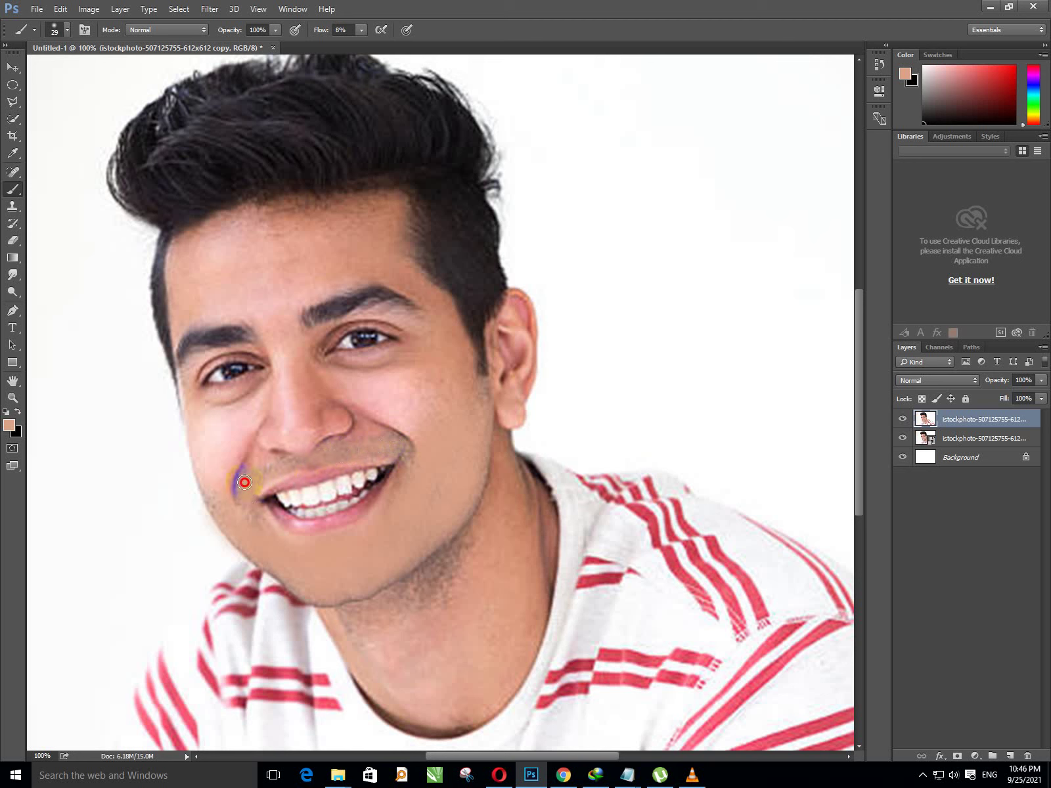
drag(236, 507, 264, 474)
mouse_move(384, 452)
mouse_down()
mouse_move(401, 472)
mouse_move(402, 442)
mouse_up()
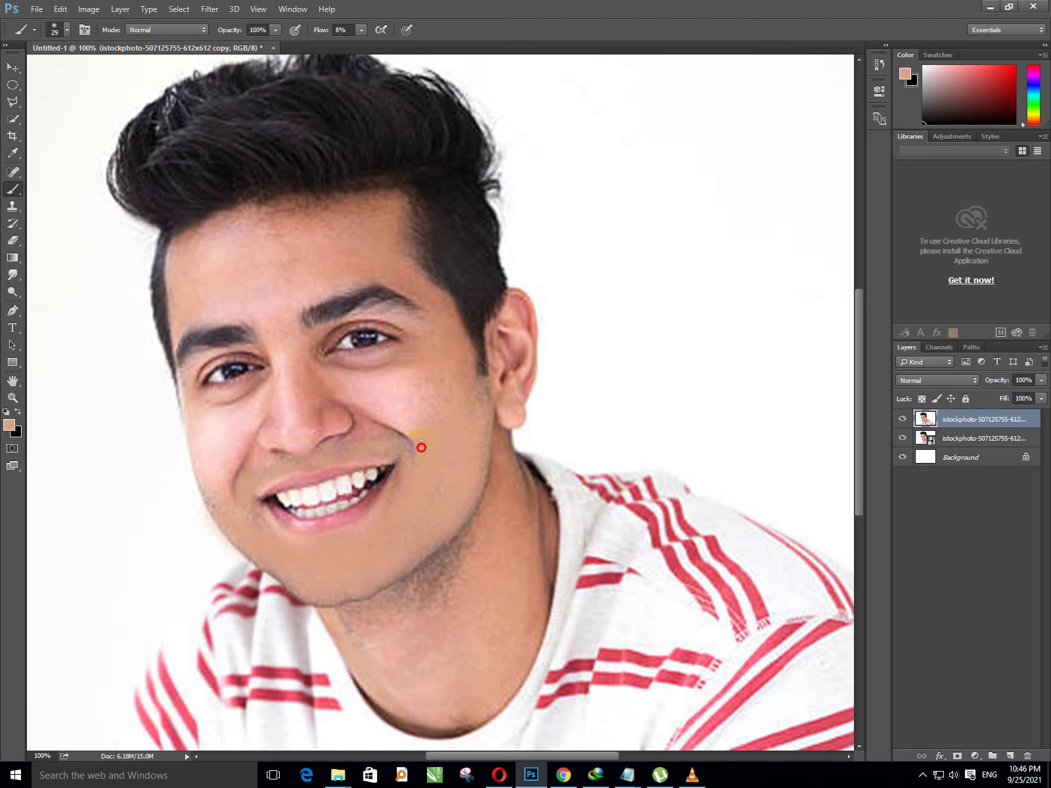
mouse_move(264, 559)
mouse_down()
mouse_move(201, 488)
mouse_move(265, 570)
mouse_move(363, 593)
mouse_up()
click(481, 422)
click(406, 453)
- Paint along the smile line toward the nostril, then hide Notepad again
mouse_move(405, 453)
mouse_down()
mouse_move(348, 443)
mouse_move(314, 483)
mouse_up()
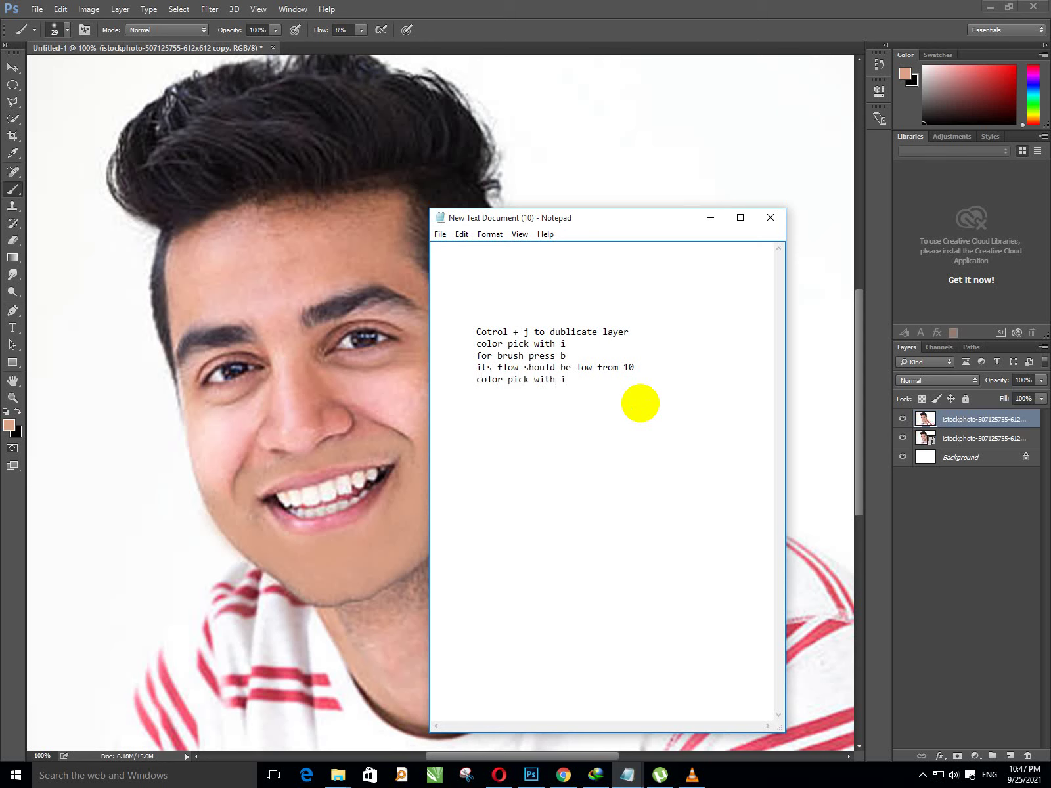
click(710, 218)
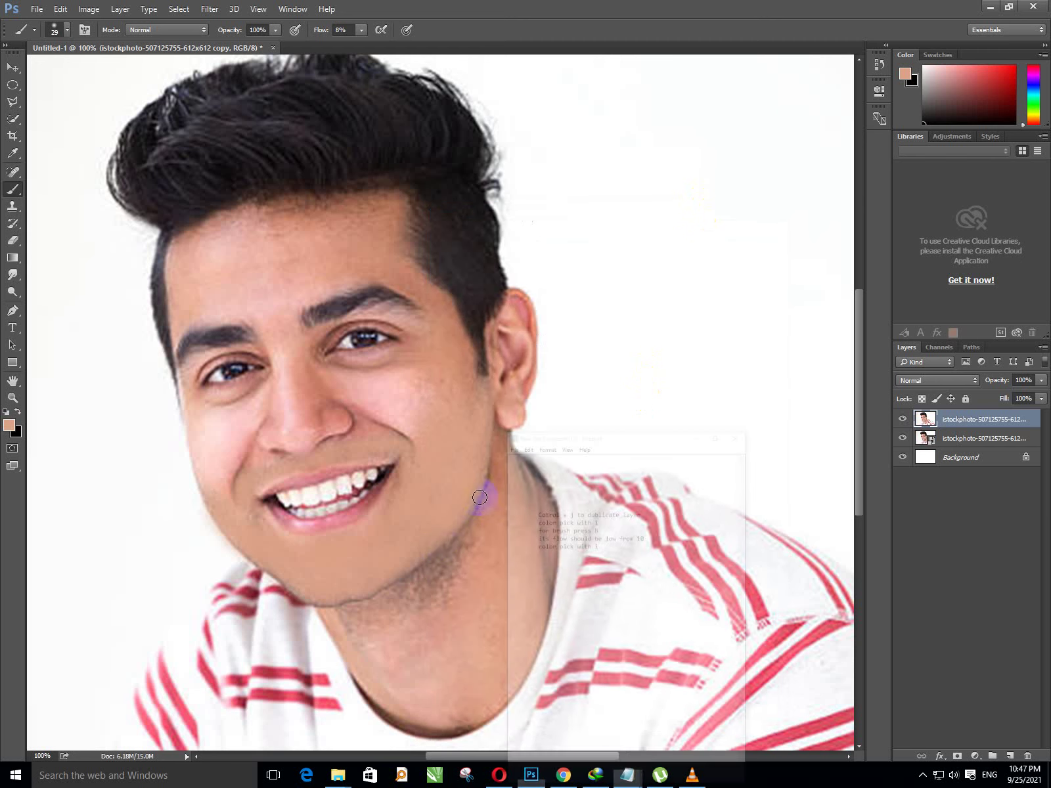
- Sample a fresh skin tone from the neck as the foreground colour
key(i)
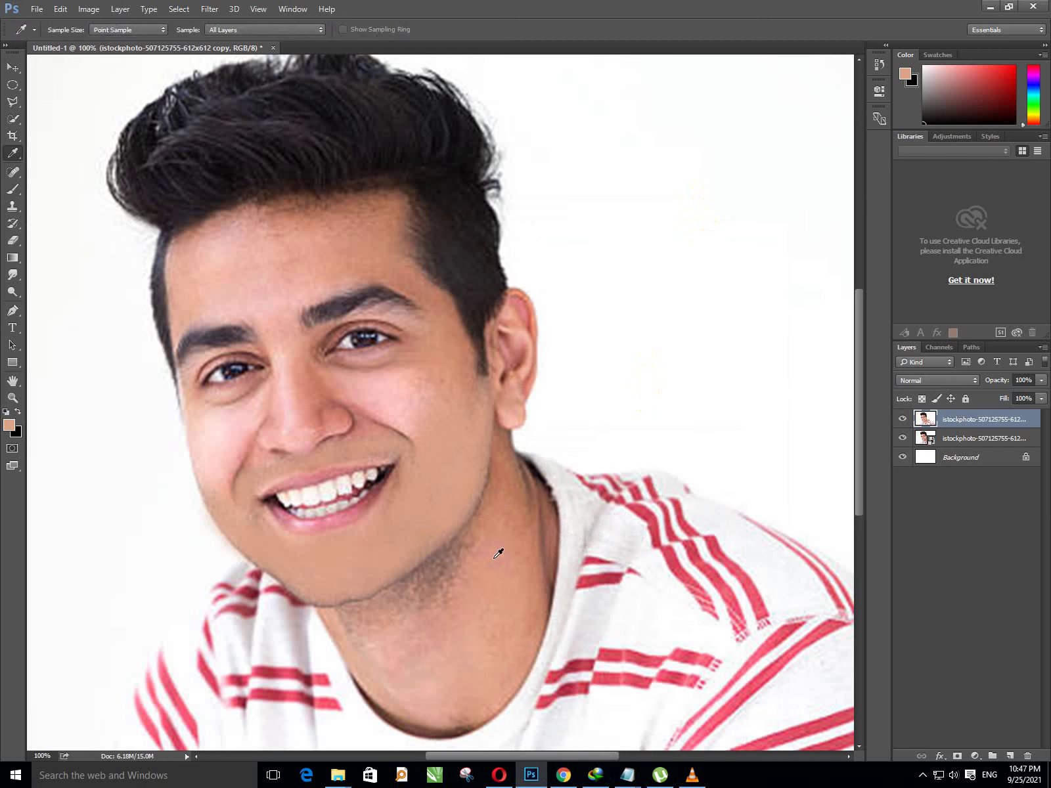
click(483, 539)
click(18, 413)
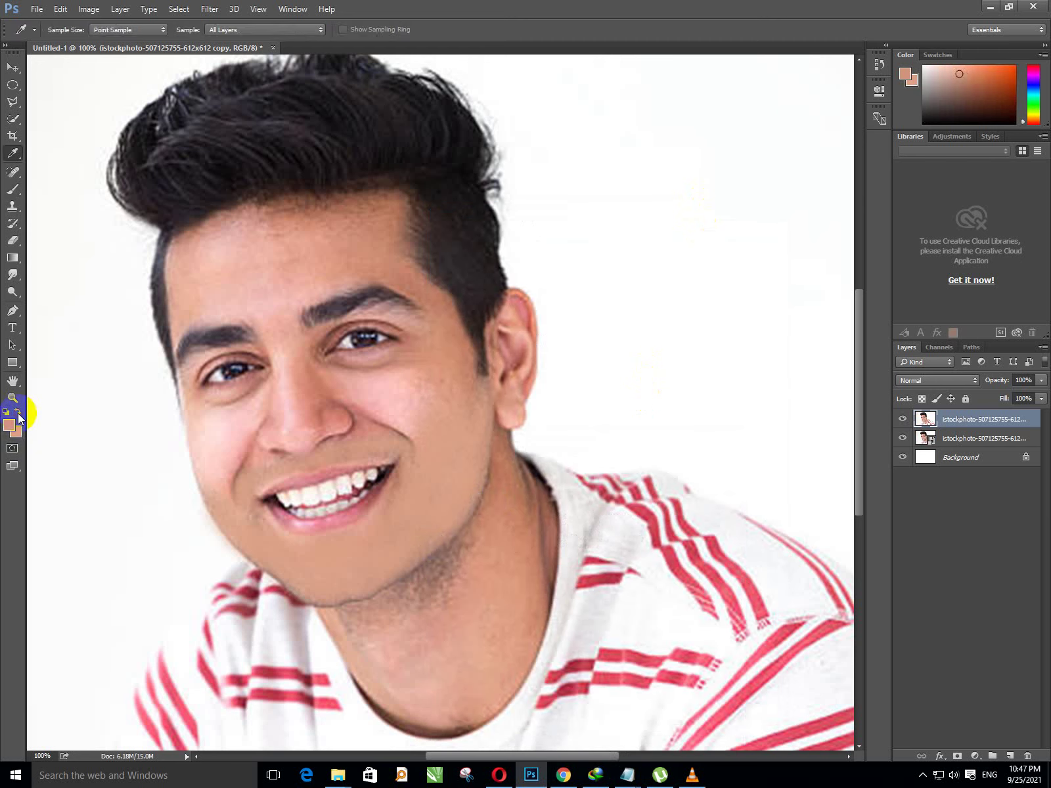
click(432, 656)
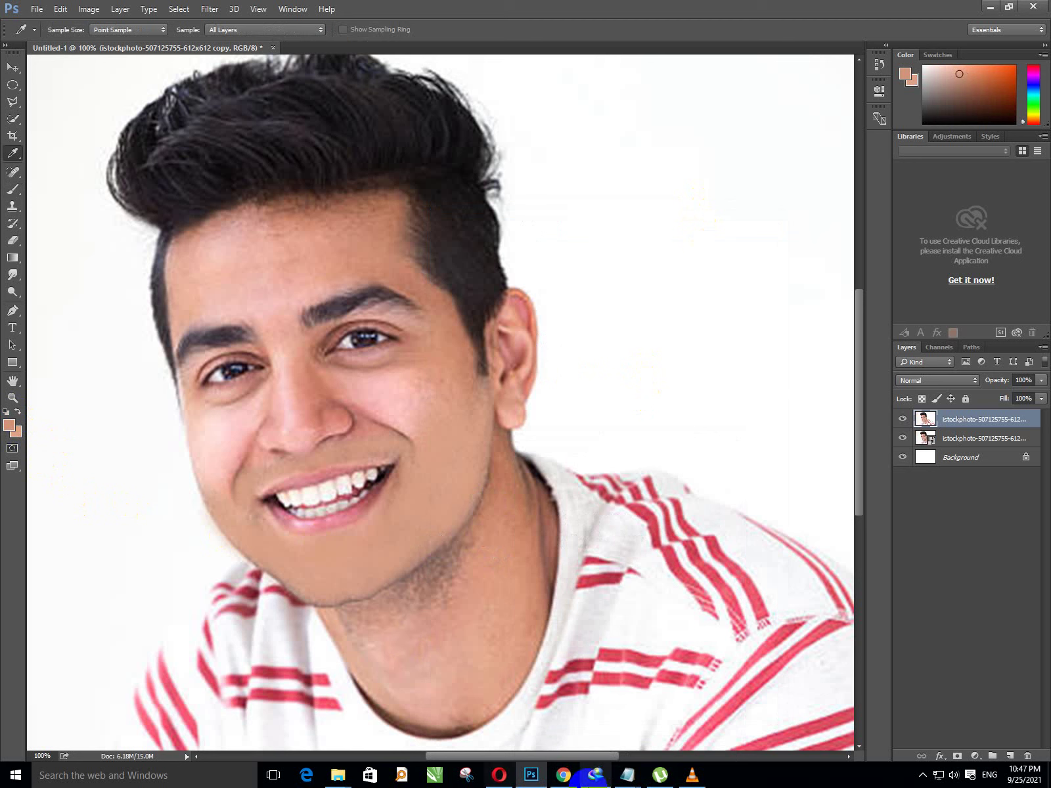
- Add a brush reminder in Notepad, then resample skin tone at several neck points
click(635, 763)
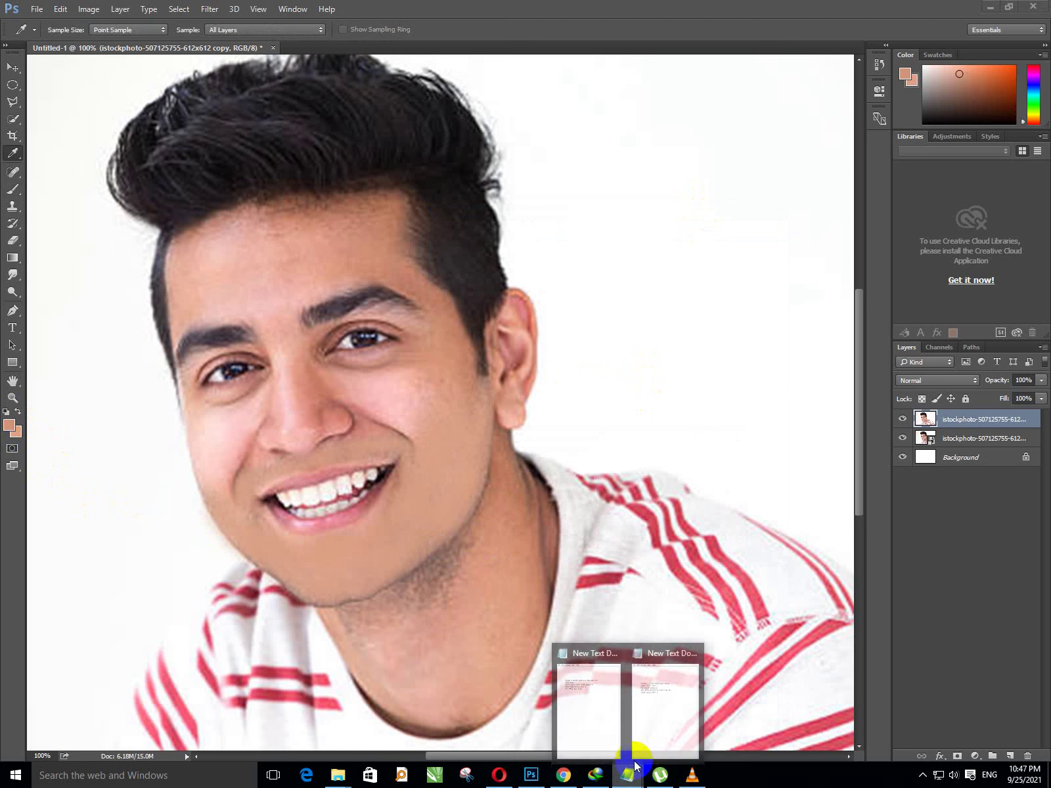
click(657, 716)
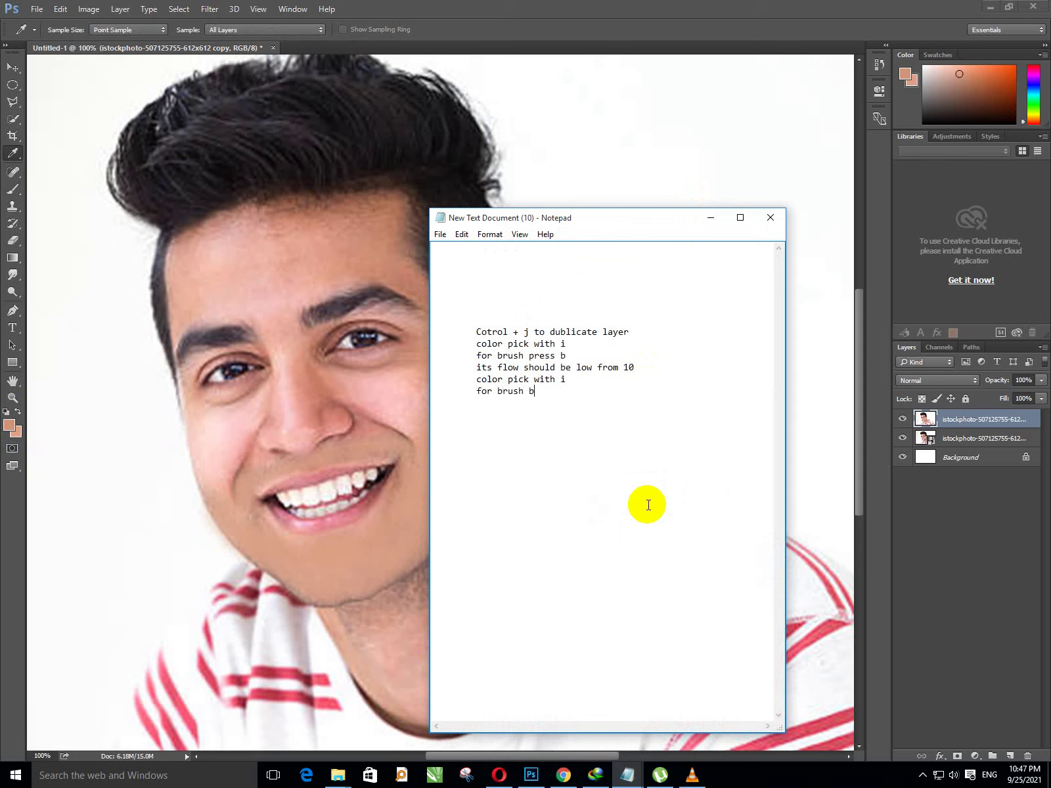
click(711, 217)
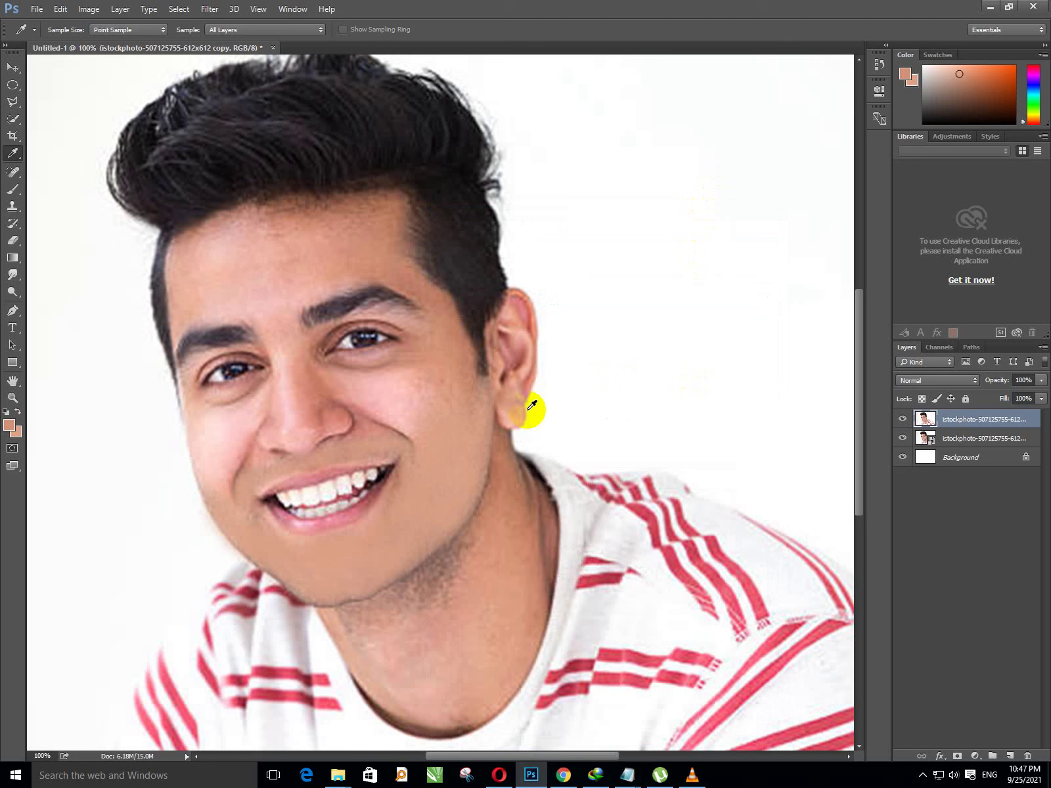
click(511, 474)
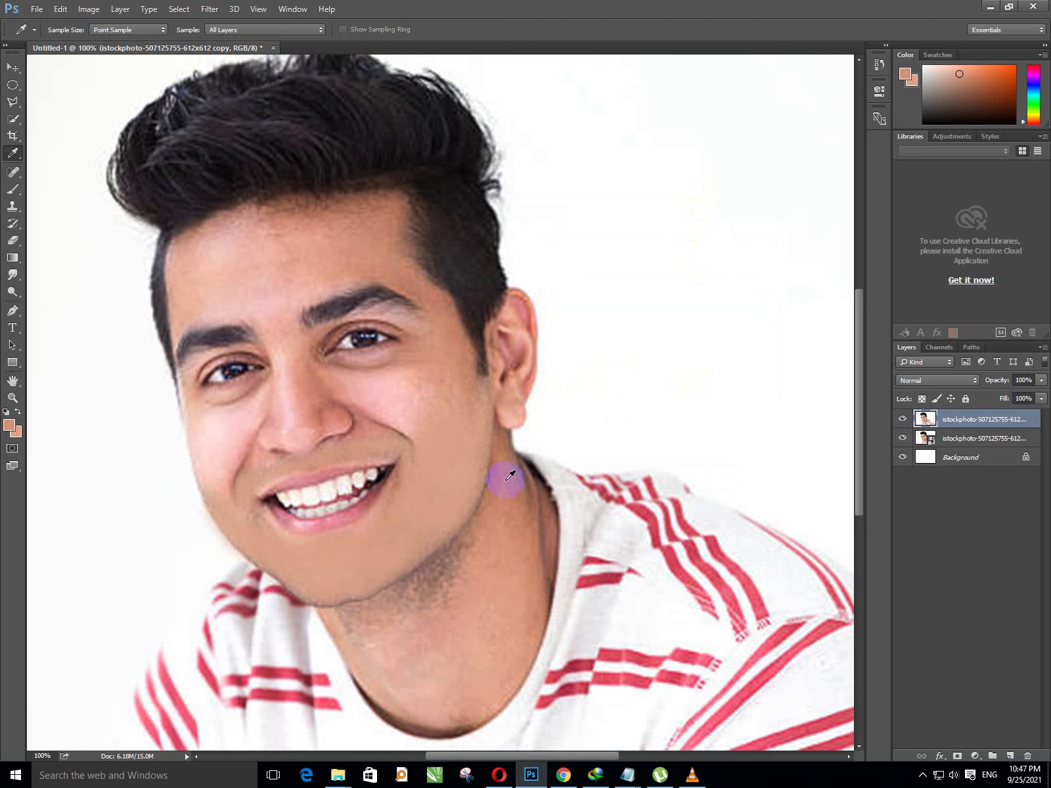
click(496, 511)
click(535, 549)
- Brush low-flow skin tone over the neck stubble down to the collar, the chin, and toward the mouth corner
key(b)
mouse_move(445, 563)
mouse_down()
mouse_move(431, 592)
mouse_move(452, 570)
mouse_move(418, 593)
mouse_move(424, 563)
mouse_move(409, 589)
mouse_move(480, 525)
mouse_move(462, 546)
mouse_move(460, 600)
mouse_move(458, 589)
mouse_move(410, 582)
mouse_move(370, 610)
mouse_move(366, 638)
mouse_move(394, 694)
mouse_move(402, 648)
mouse_move(340, 617)
mouse_move(450, 566)
mouse_move(493, 483)
mouse_up()
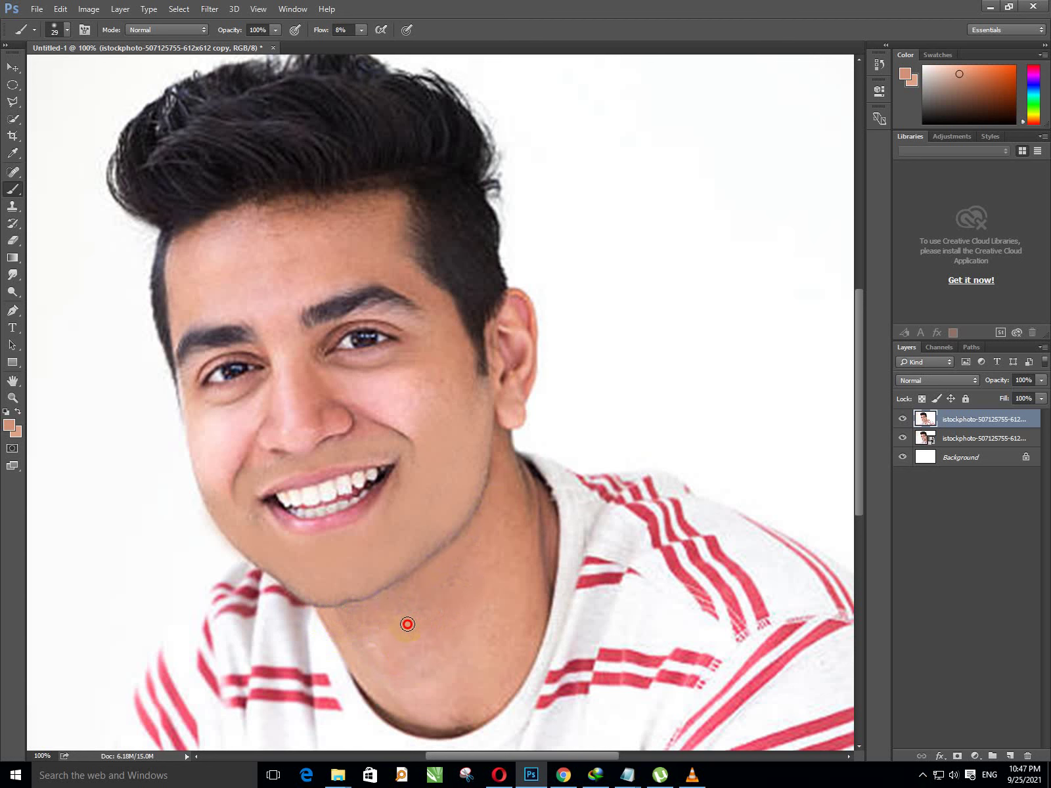
drag(408, 624, 368, 621)
click(482, 606)
mouse_move(482, 606)
mouse_down()
mouse_move(488, 647)
mouse_move(506, 614)
mouse_move(412, 652)
mouse_move(386, 643)
mouse_move(446, 709)
mouse_move(433, 726)
mouse_move(383, 659)
mouse_move(348, 651)
mouse_up()
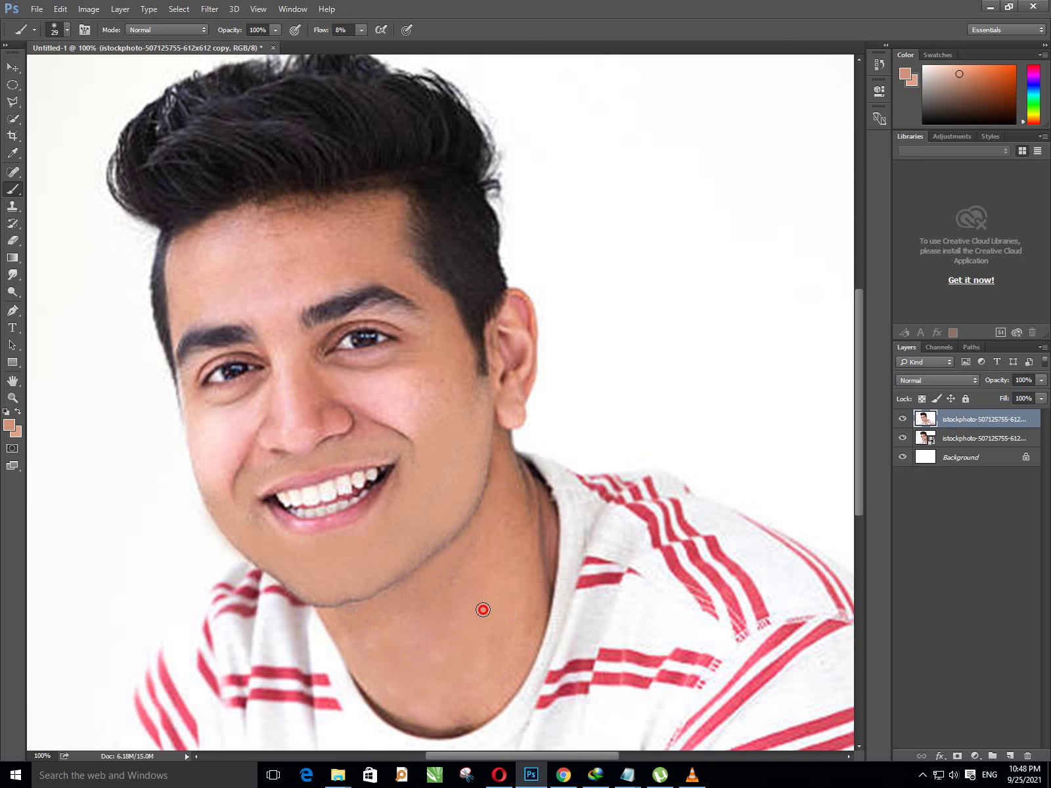
drag(483, 610, 500, 511)
drag(448, 620, 329, 578)
drag(441, 459, 375, 469)
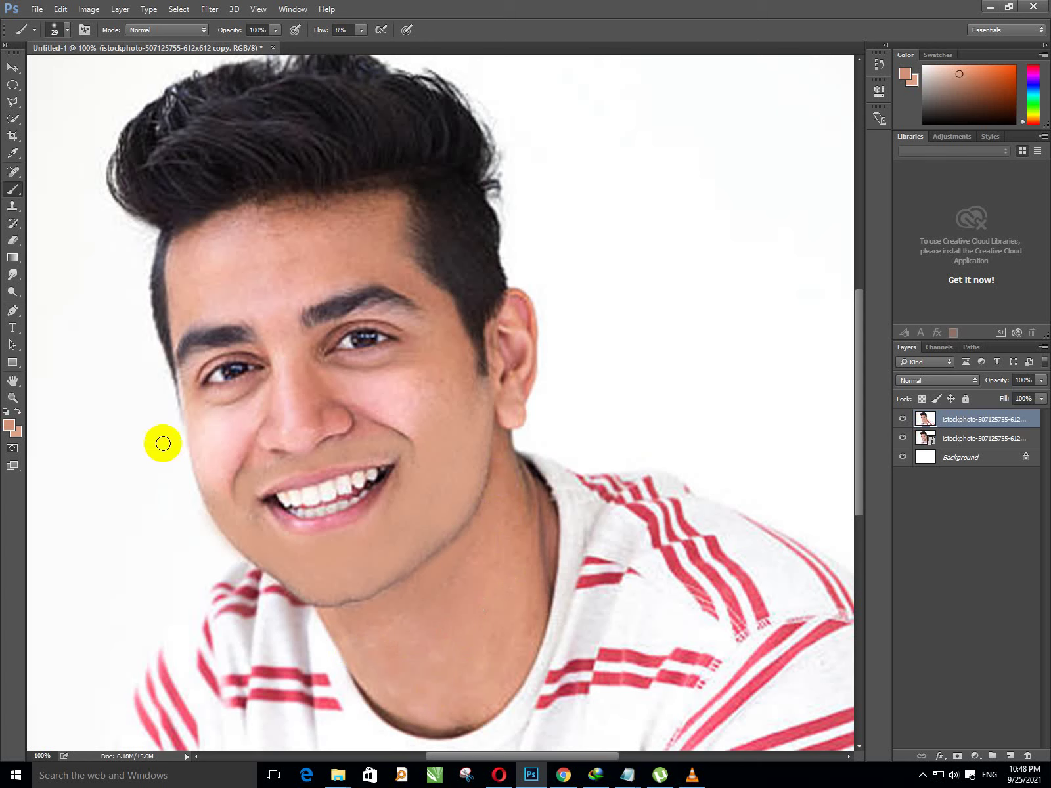
click(899, 422)
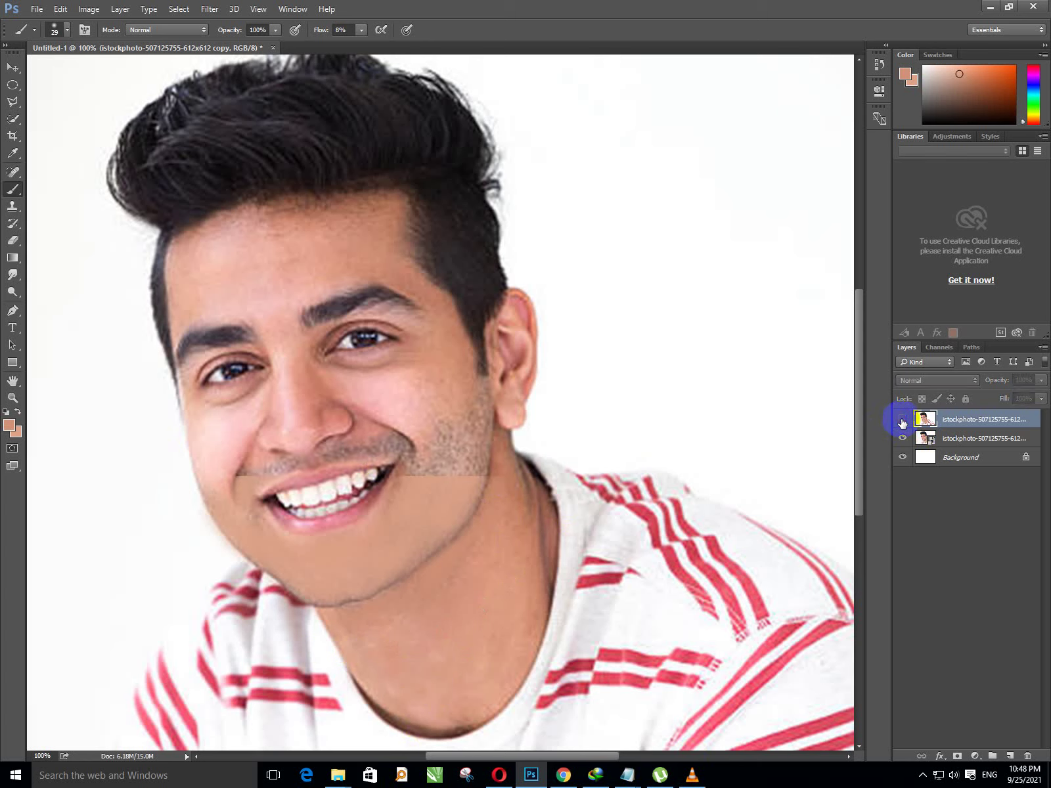
click(901, 421)
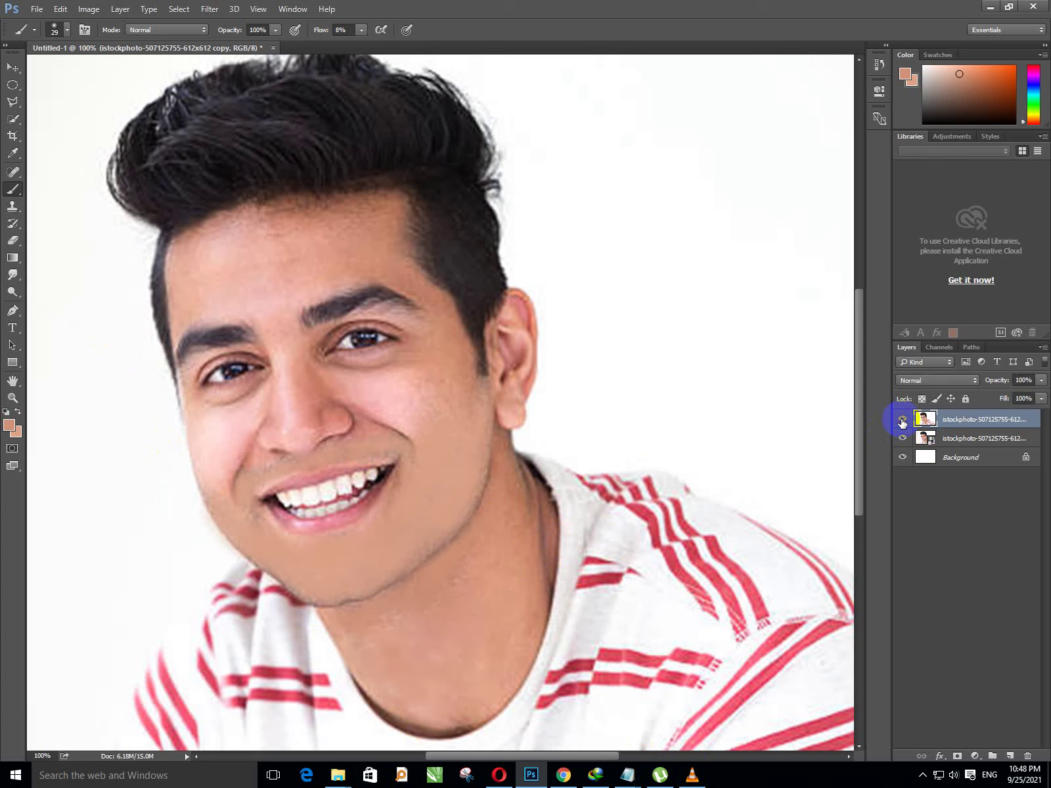
click(902, 421)
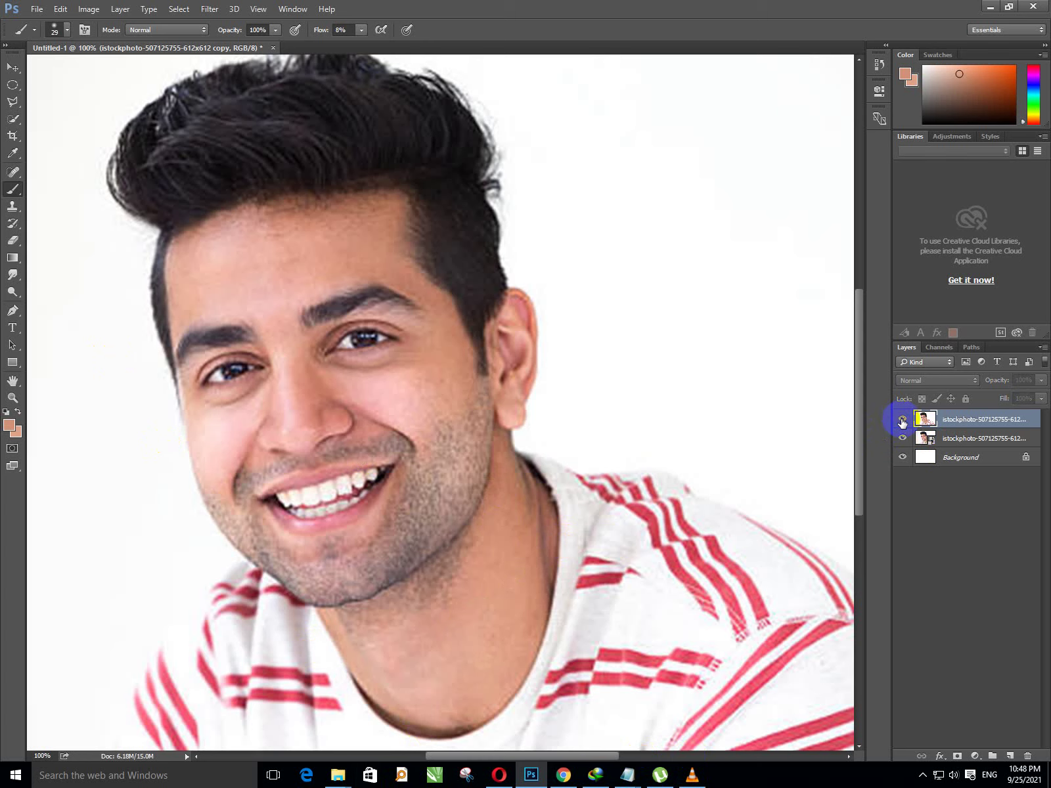
click(902, 420)
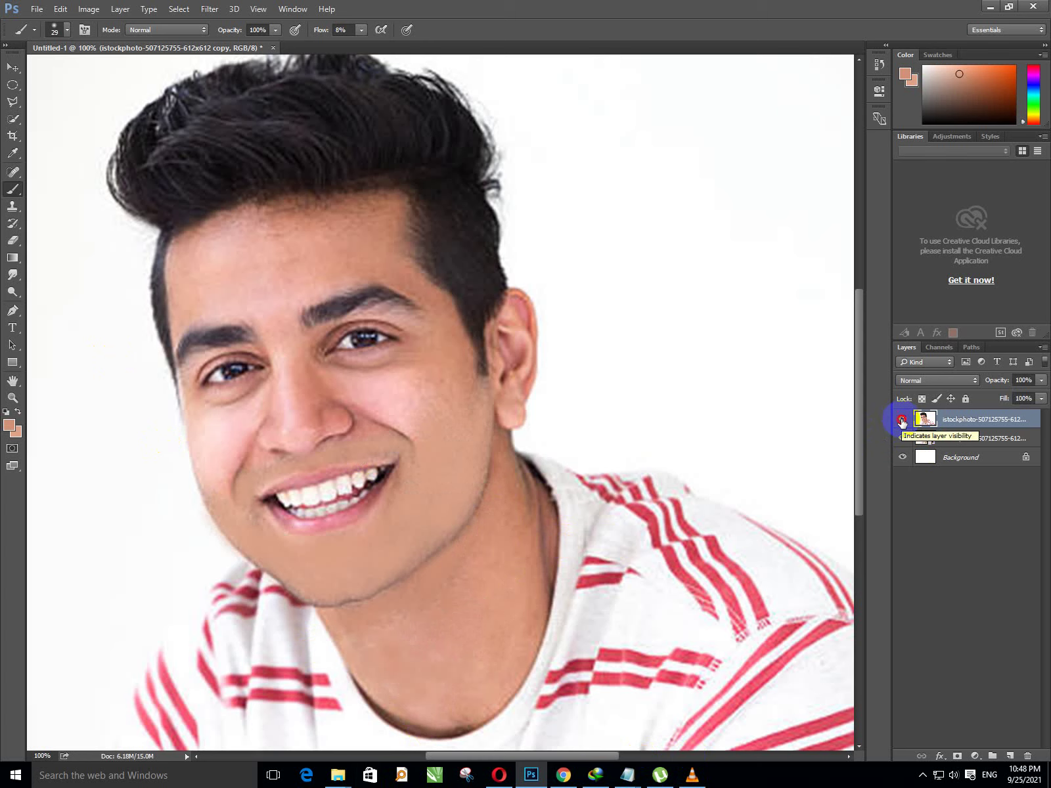
click(902, 421)
click(901, 421)
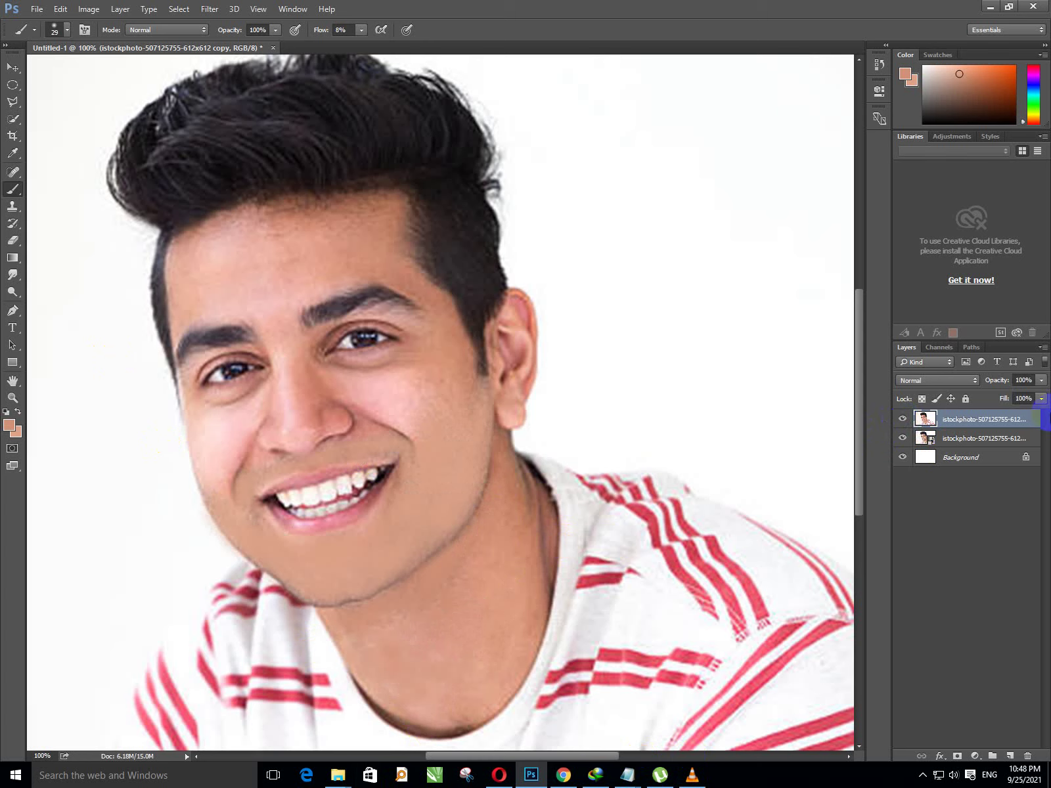
click(1041, 398)
mouse_move(1040, 413)
mouse_down()
mouse_move(983, 419)
mouse_move(1039, 412)
mouse_up()
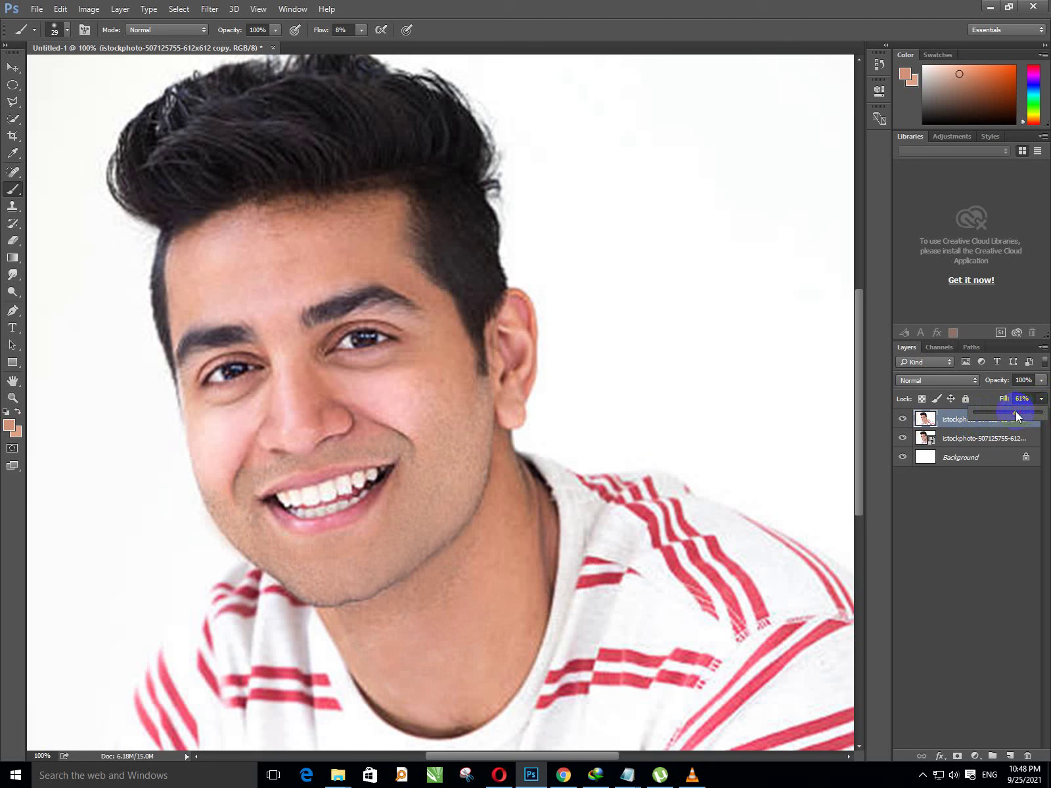
drag(1029, 413, 1036, 414)
drag(1040, 416, 1048, 417)
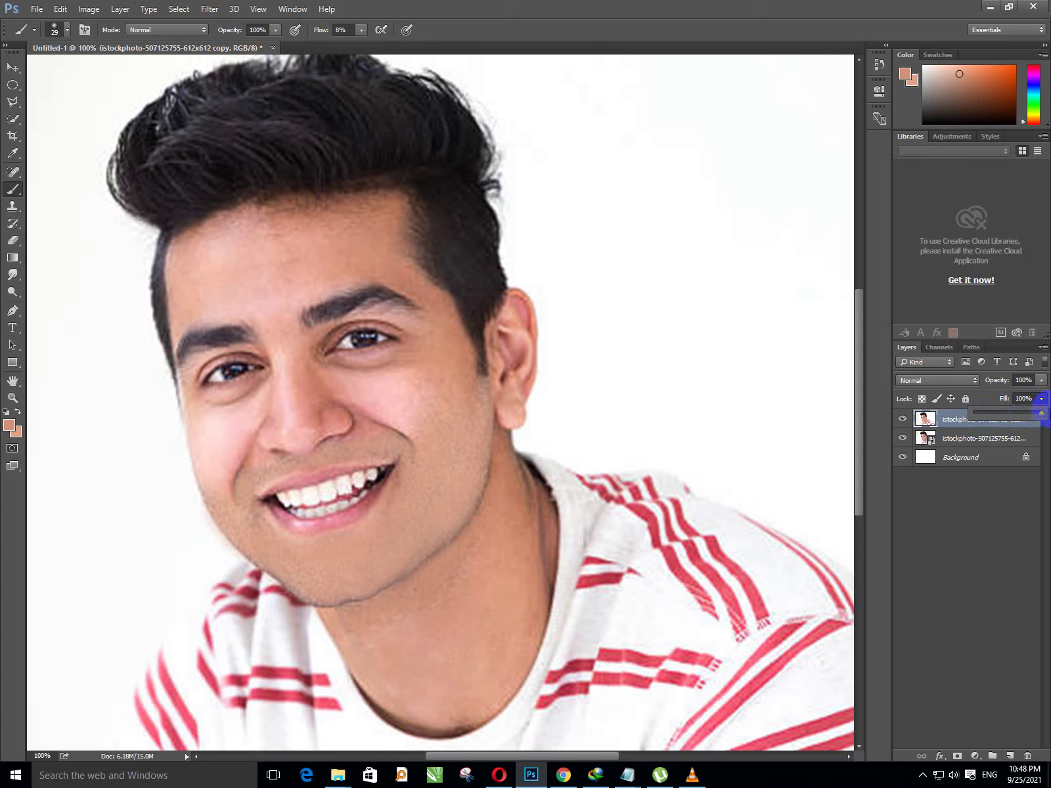
click(999, 507)
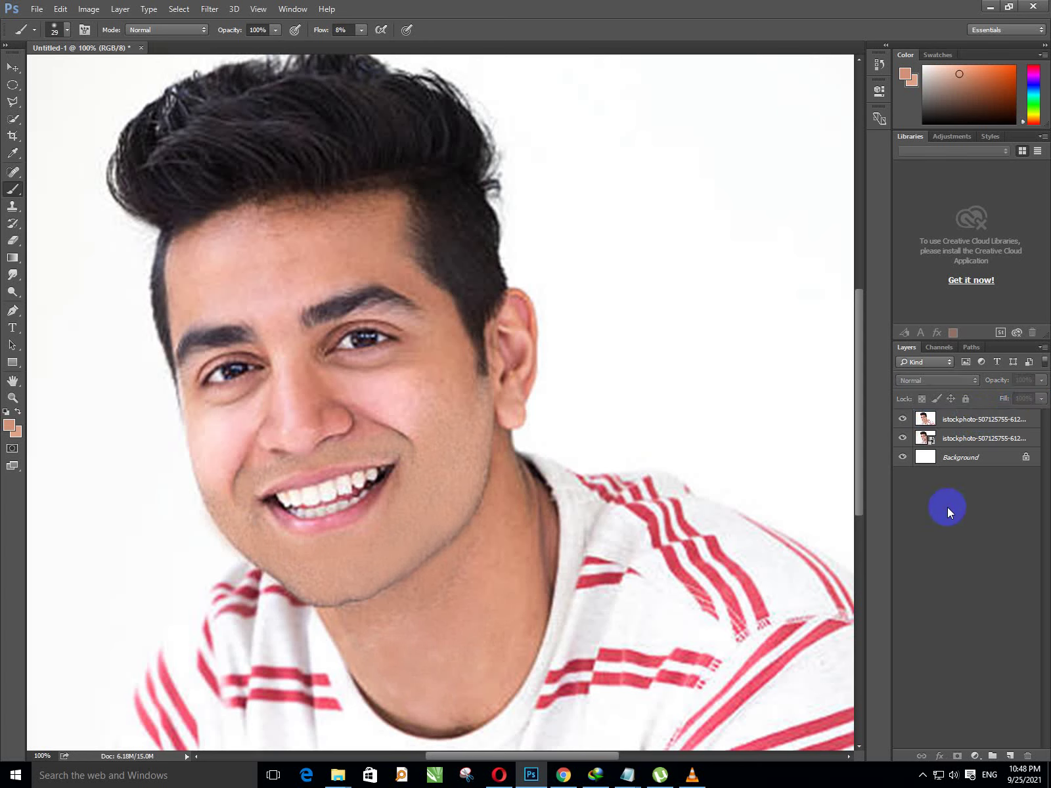
- Hide the retouched layer to reveal the stubble and review the Notepad notes
click(903, 421)
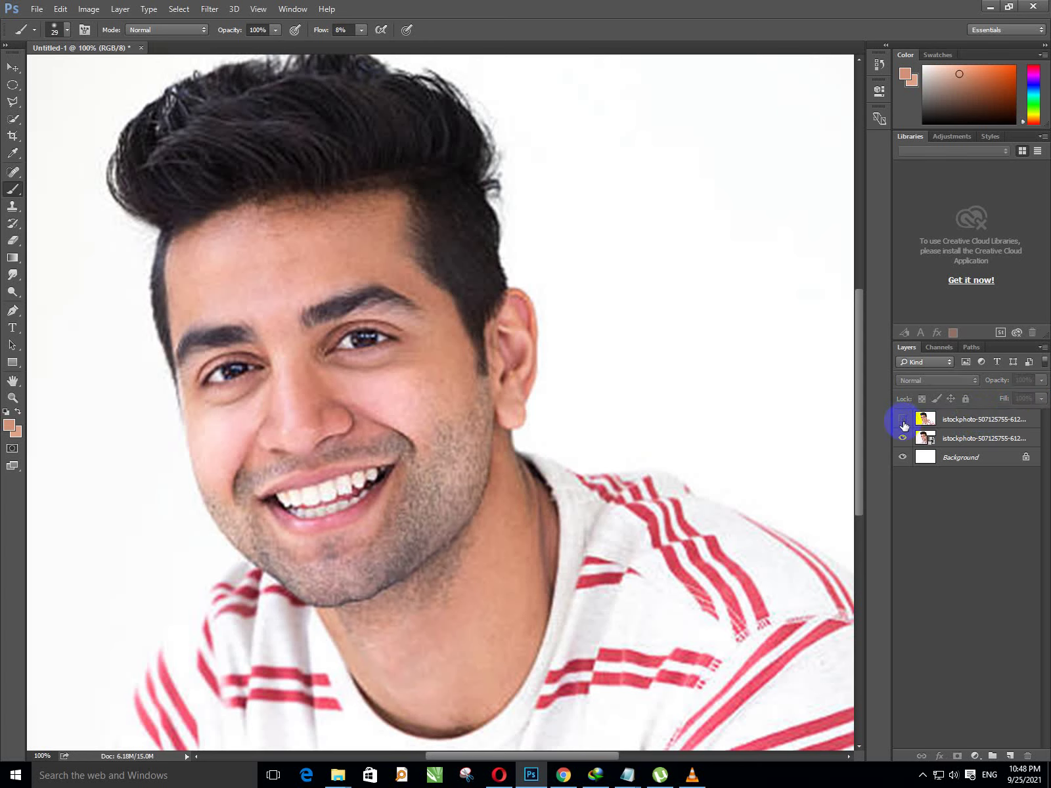
click(625, 774)
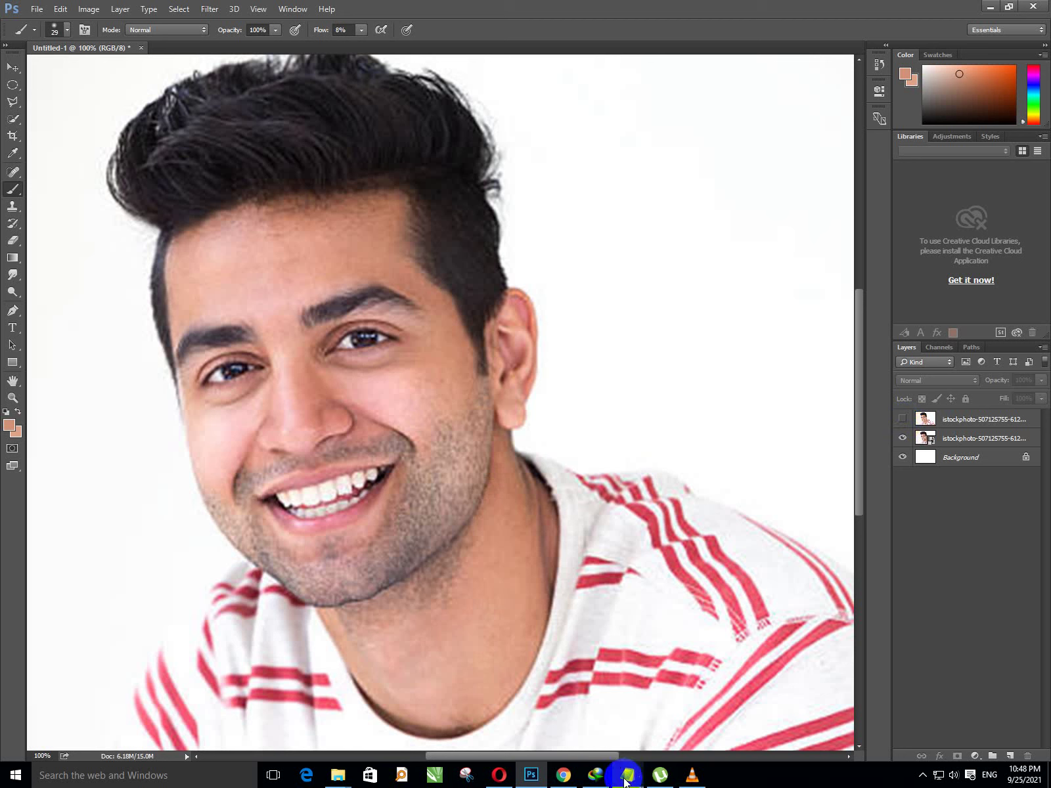
click(648, 725)
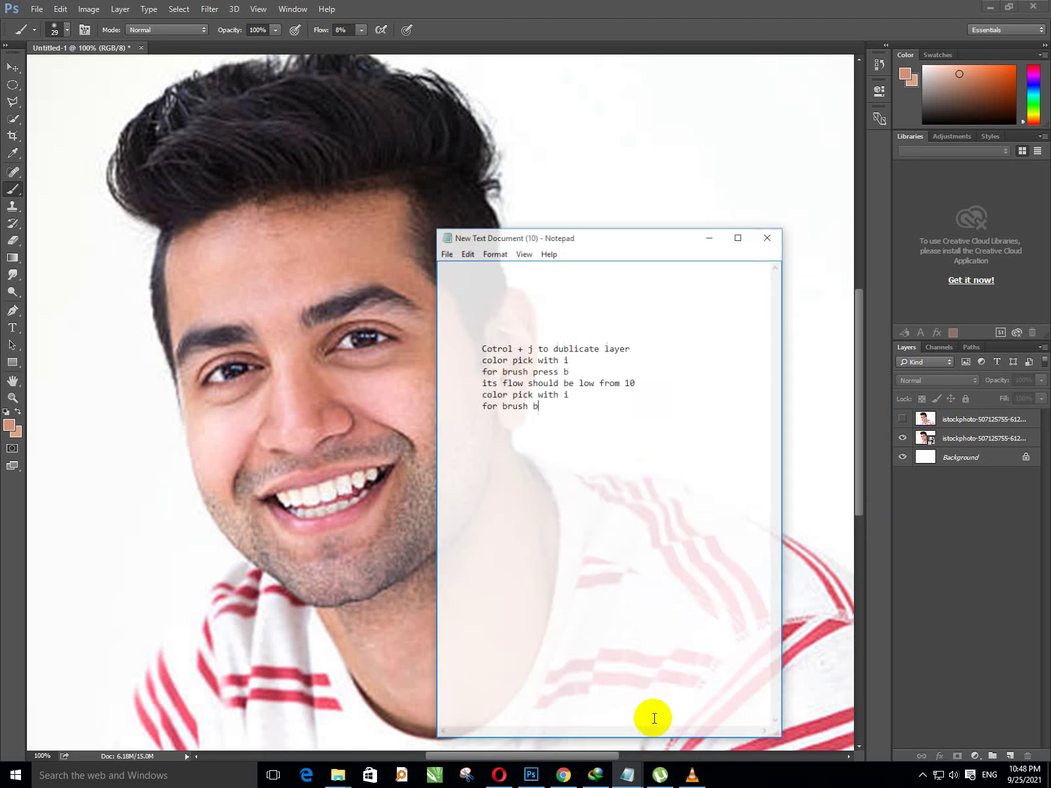
click(709, 218)
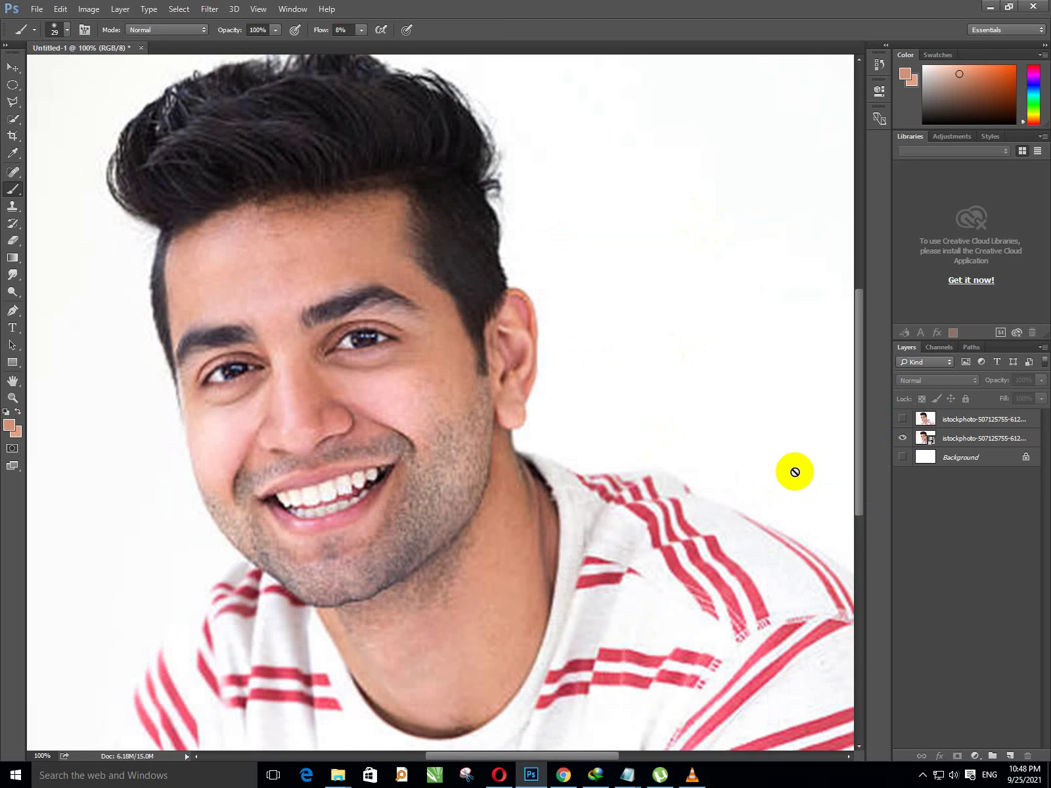
- Toggle the retouched layer's visibility on, off and on to compare before and after
click(903, 419)
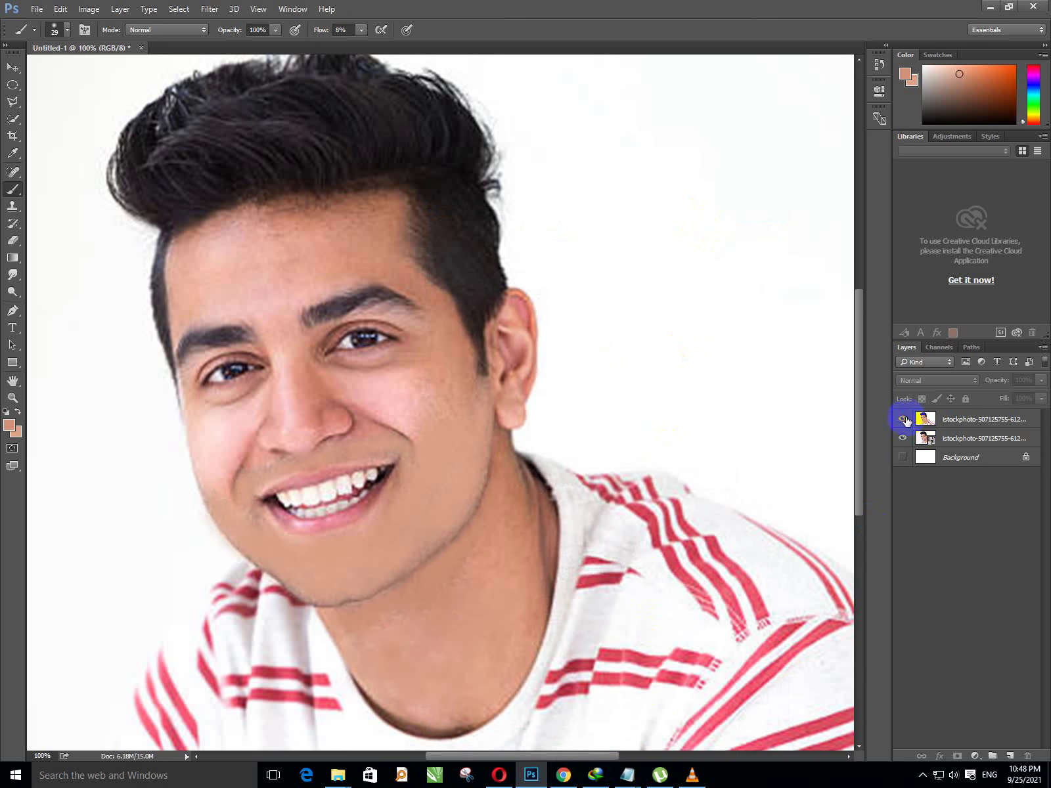
click(903, 419)
click(904, 419)
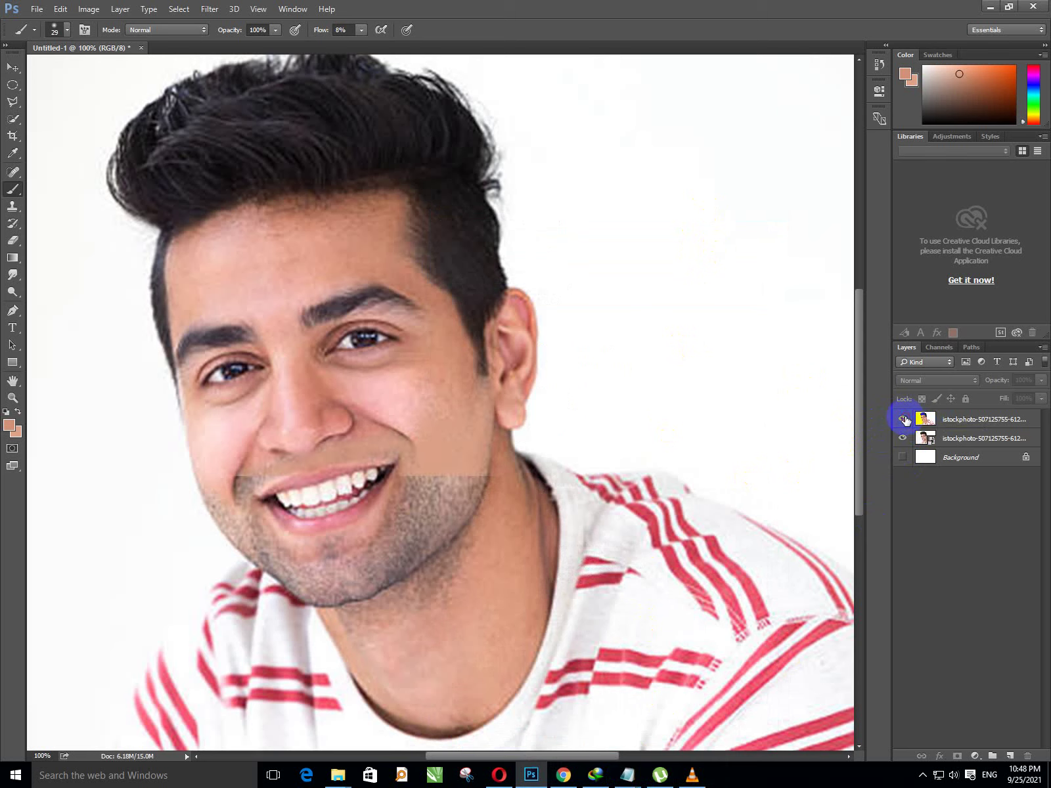